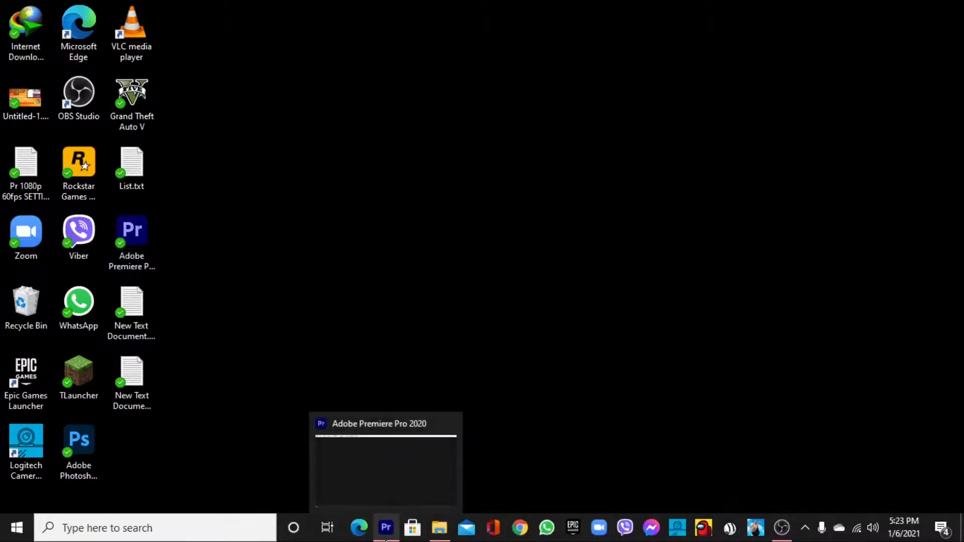
Switch to Adobe Premiere Pro and start a new project named example.
{"action": "left_click", "coordinate": [384, 524]}
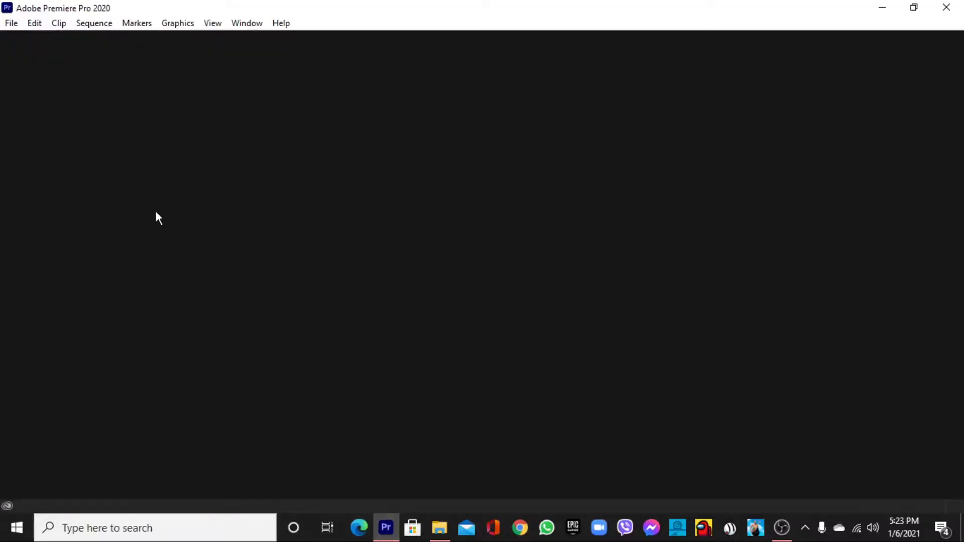
{"action": "left_click", "coordinate": [11, 23]}
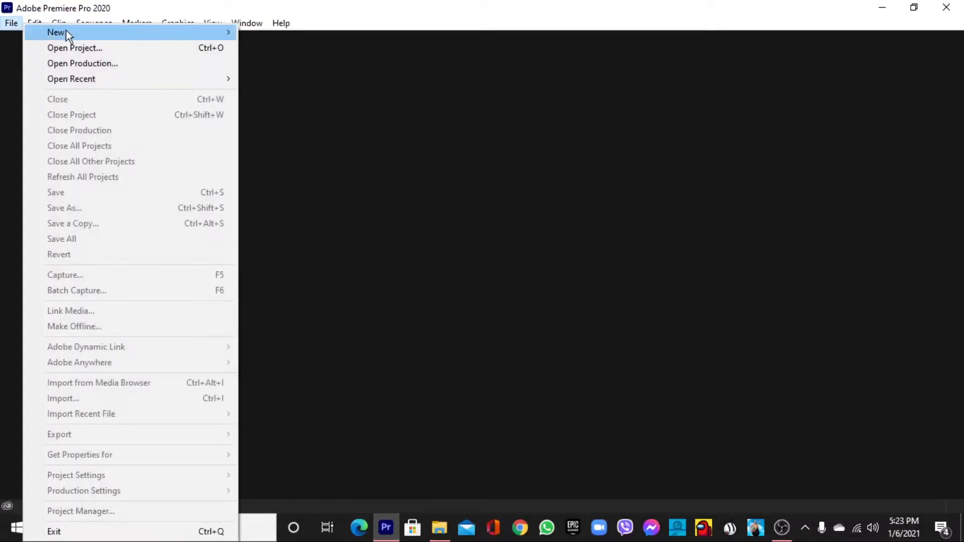
{"action": "mouse_move", "coordinate": [65, 32]}
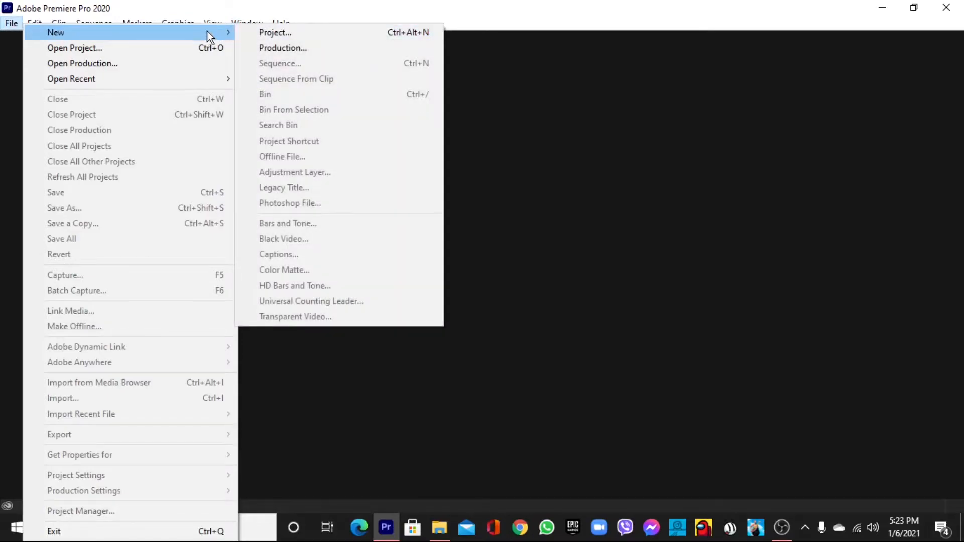
{"action": "left_click", "coordinate": [255, 31]}
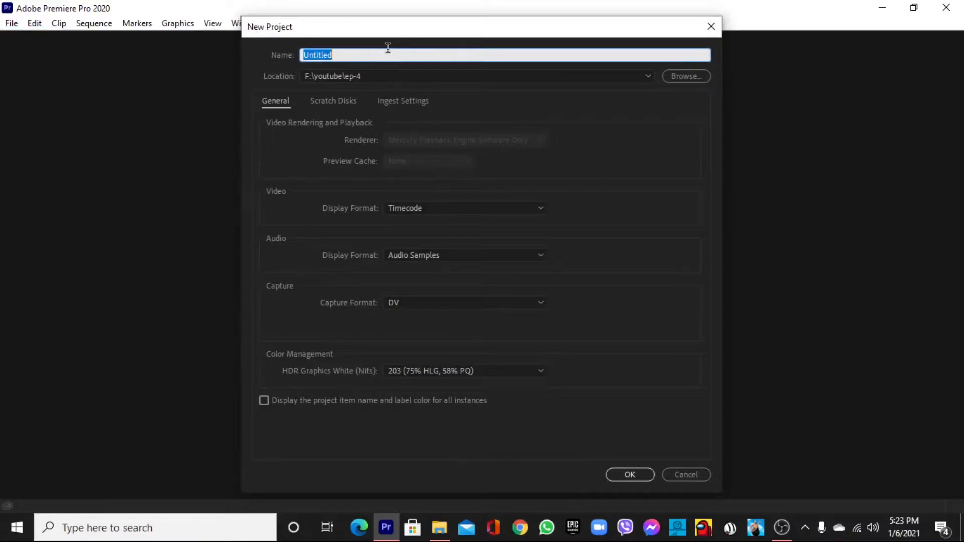
{"action": "type", "text": "exam"}
{"action": "key", "text": "BackSpace"}
{"action": "type", "text": "mple"}
Review the scratch disk and ingest settings and create the project with the default options.
{"action": "left_click", "coordinate": [327, 102]}
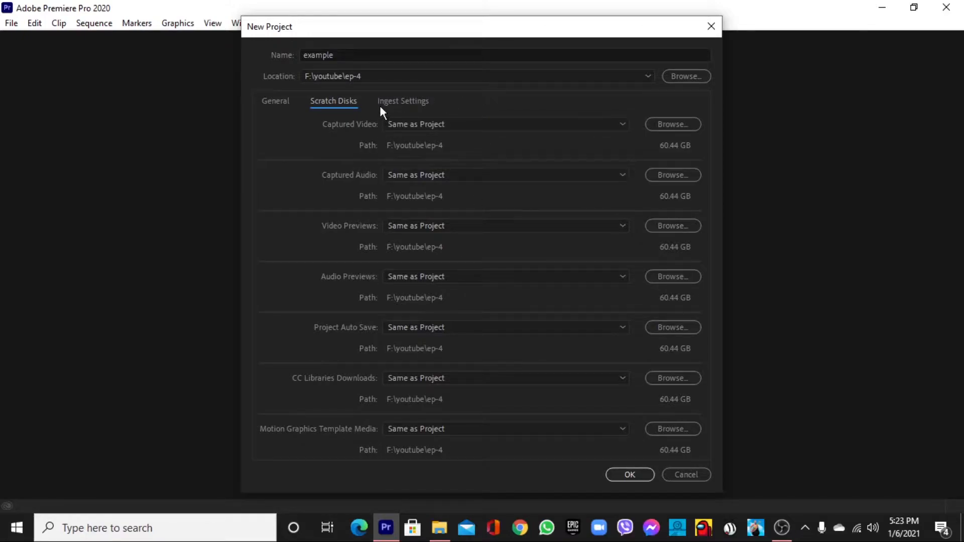
{"action": "left_click", "coordinate": [392, 101]}
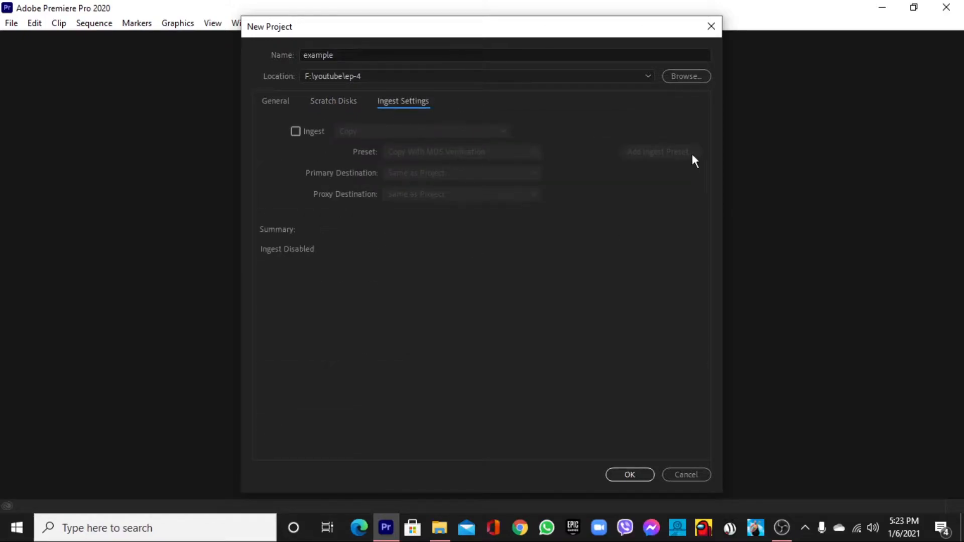
{"action": "left_click", "coordinate": [280, 99]}
{"action": "left_click", "coordinate": [629, 474]}
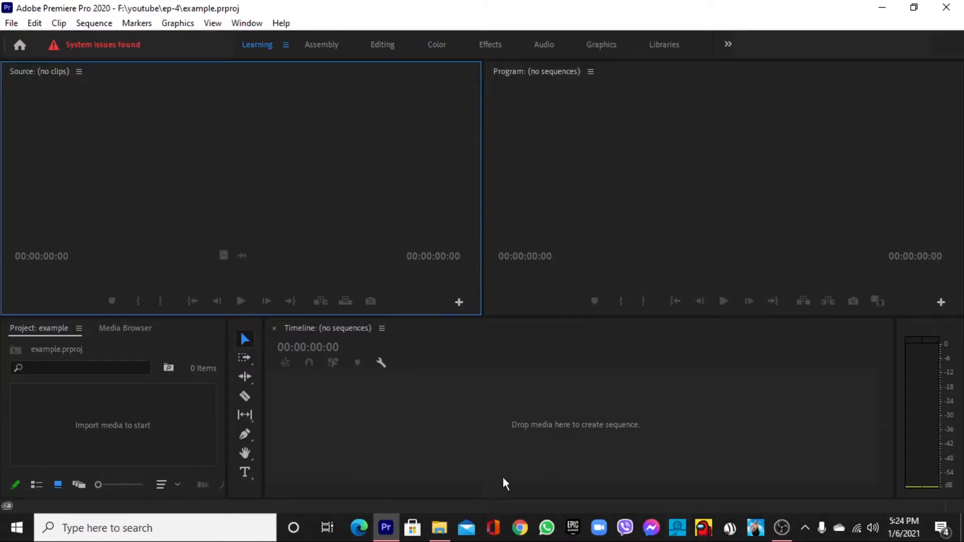
{"action": "mouse_move", "coordinate": [452, 537]}
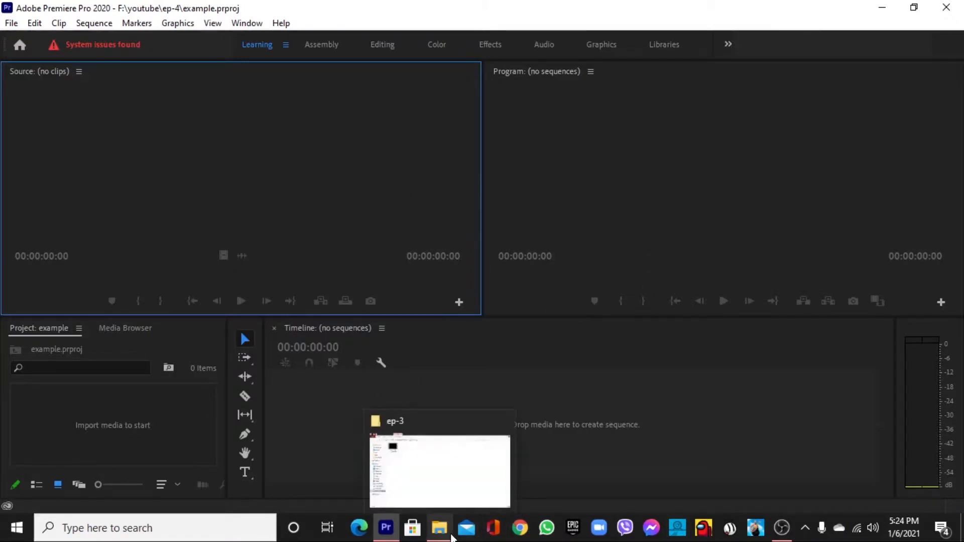
{"action": "left_click", "coordinate": [457, 452]}
{"action": "double_click", "coordinate": [423, 22]}
{"action": "left_click_drag", "start_coordinate": [141, 106], "coordinate": [400, 444]}
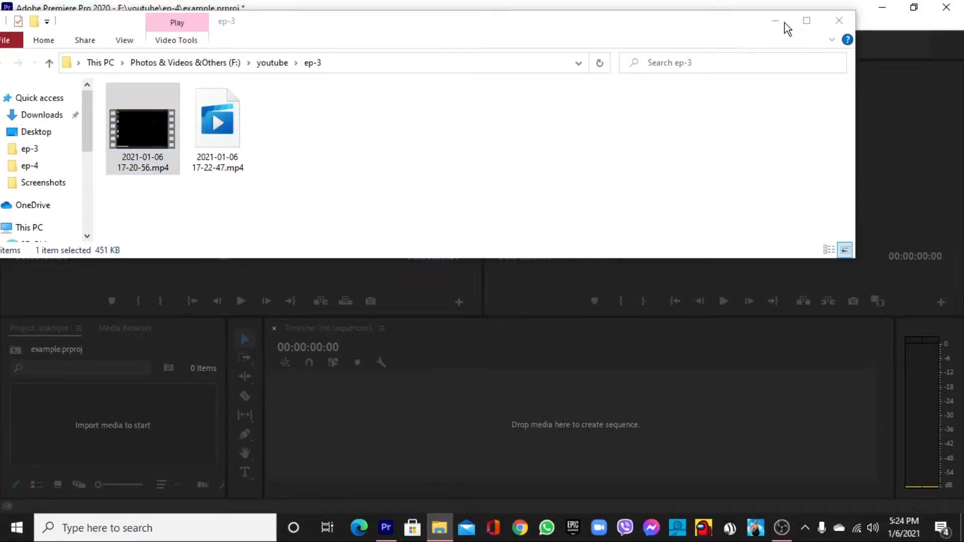
{"action": "left_click", "coordinate": [440, 528]}
{"action": "left_click_drag", "start_coordinate": [411, 462], "coordinate": [432, 465]}
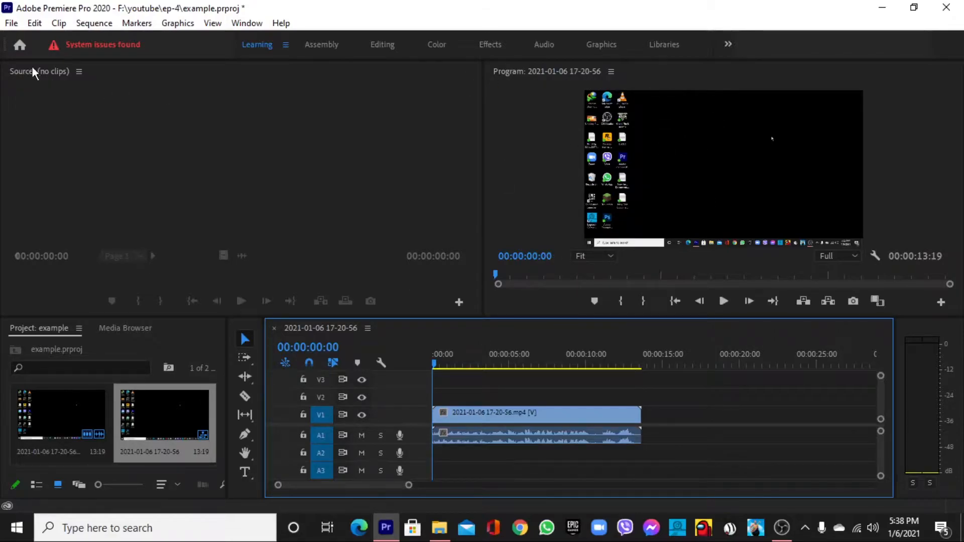
Open the media export settings for the sequence.
{"action": "left_click", "coordinate": [12, 24]}
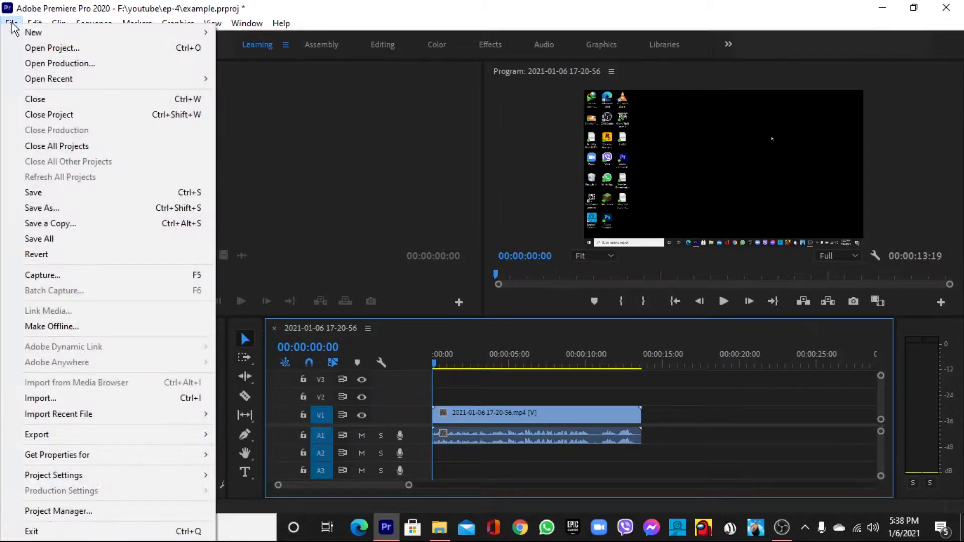
{"action": "mouse_move", "coordinate": [51, 436]}
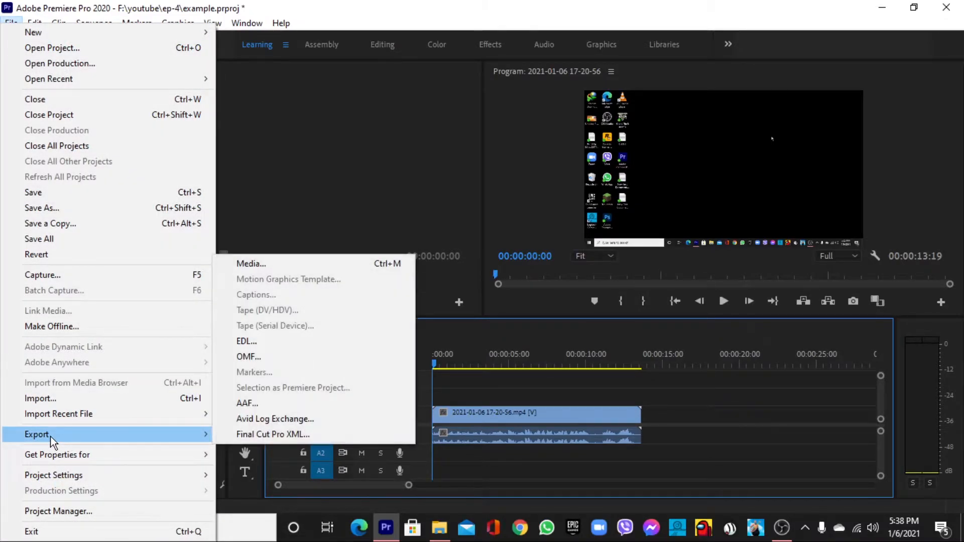
{"action": "mouse_move", "coordinate": [89, 435]}
{"action": "left_click", "coordinate": [252, 265]}
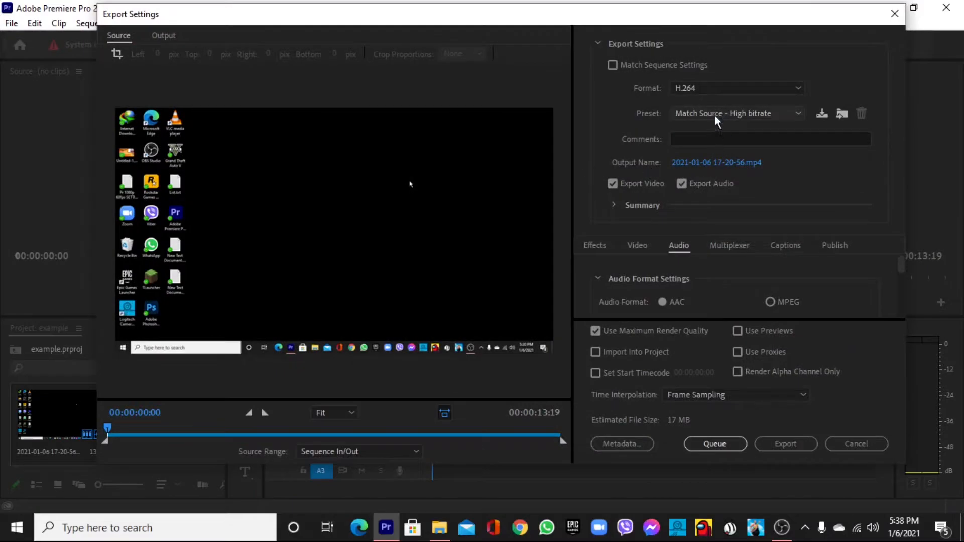
Set the export format to H.264 and the preset to Custom.
{"action": "left_click", "coordinate": [710, 114]}
{"action": "scroll", "coordinate": [713, 154], "scroll_direction": "up", "scroll_amount": 1}
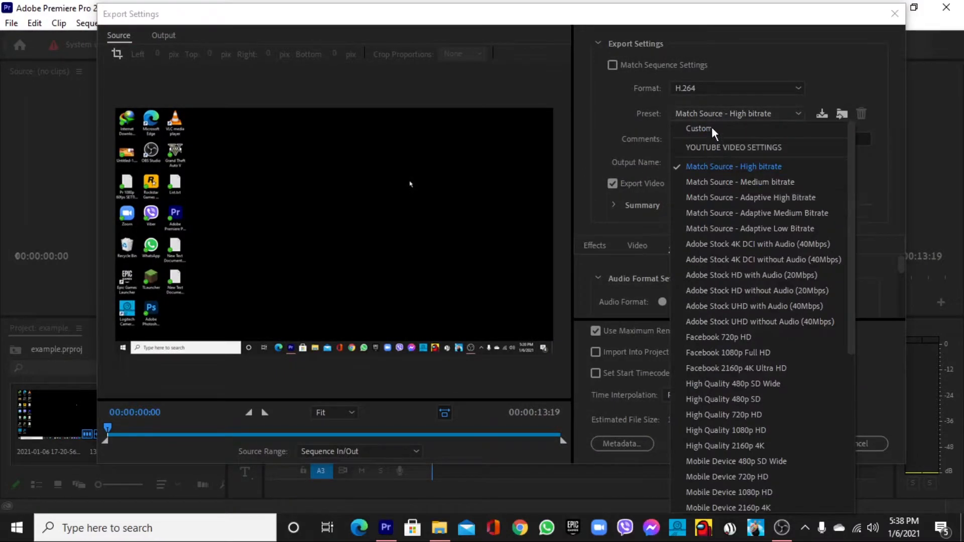
{"action": "left_click", "coordinate": [662, 115]}
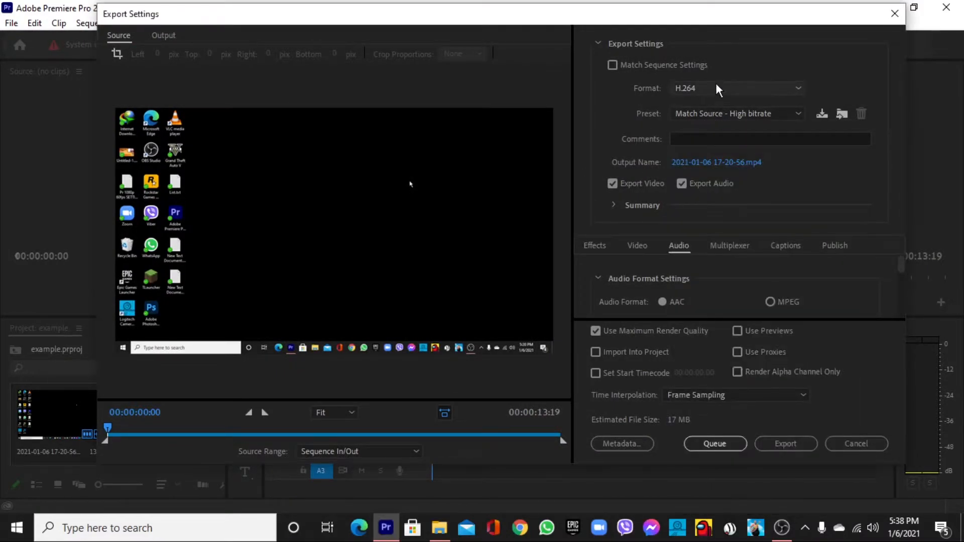
{"action": "left_click", "coordinate": [717, 86]}
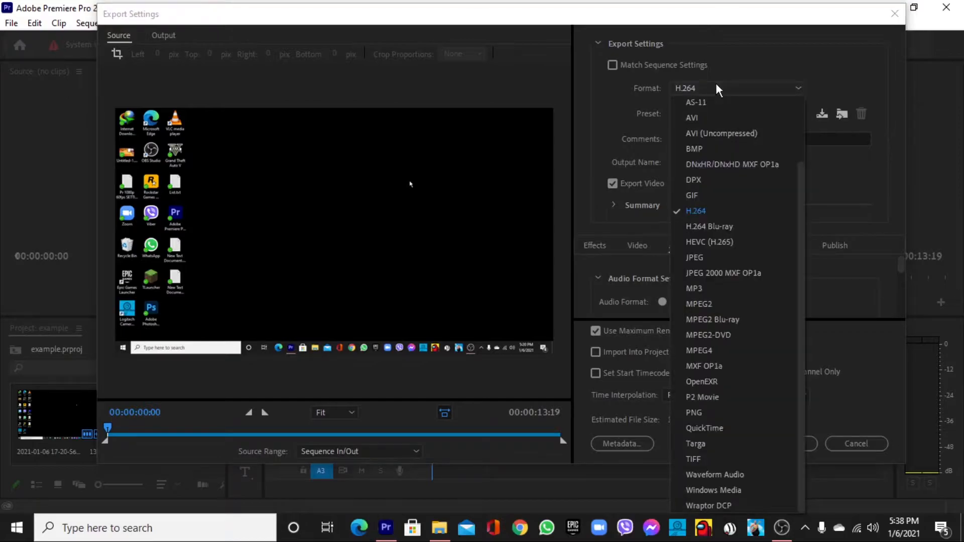
{"action": "left_click", "coordinate": [681, 213]}
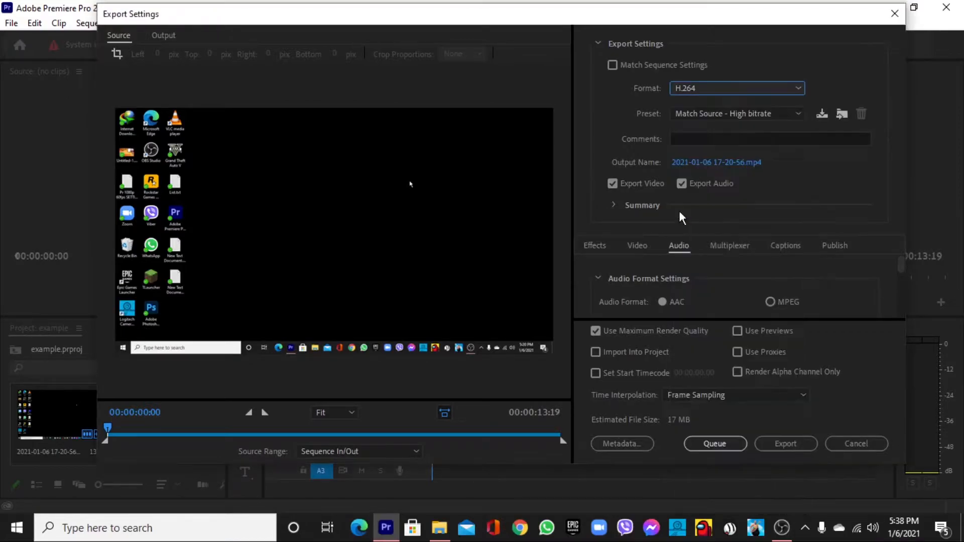
{"action": "left_click", "coordinate": [682, 113]}
{"action": "left_click", "coordinate": [689, 128]}
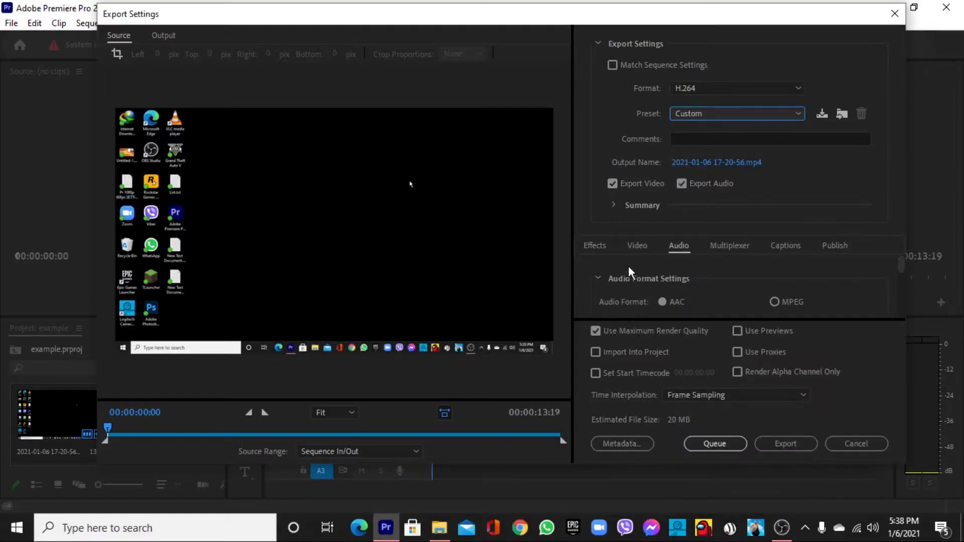
Show the export's video settings and name the output file EXAMPLE.
{"action": "left_click", "coordinate": [636, 245]}
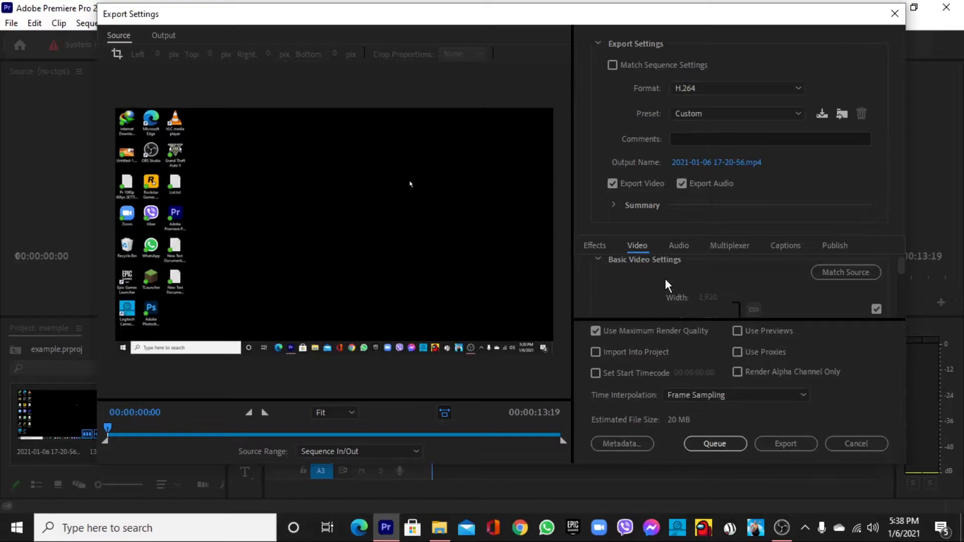
{"action": "scroll", "coordinate": [697, 290], "scroll_direction": "down", "scroll_amount": 1}
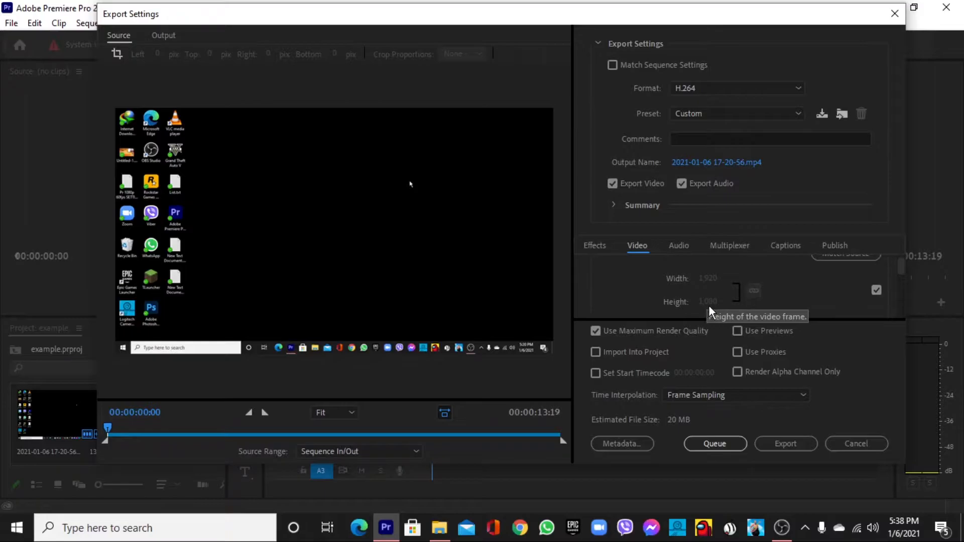
{"action": "left_click", "coordinate": [687, 163]}
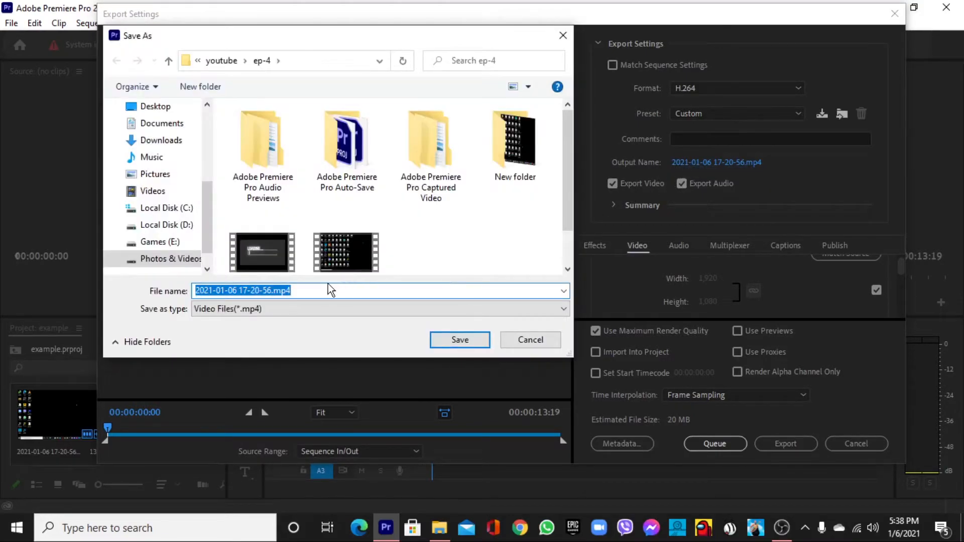
{"action": "type", "text": "E"}
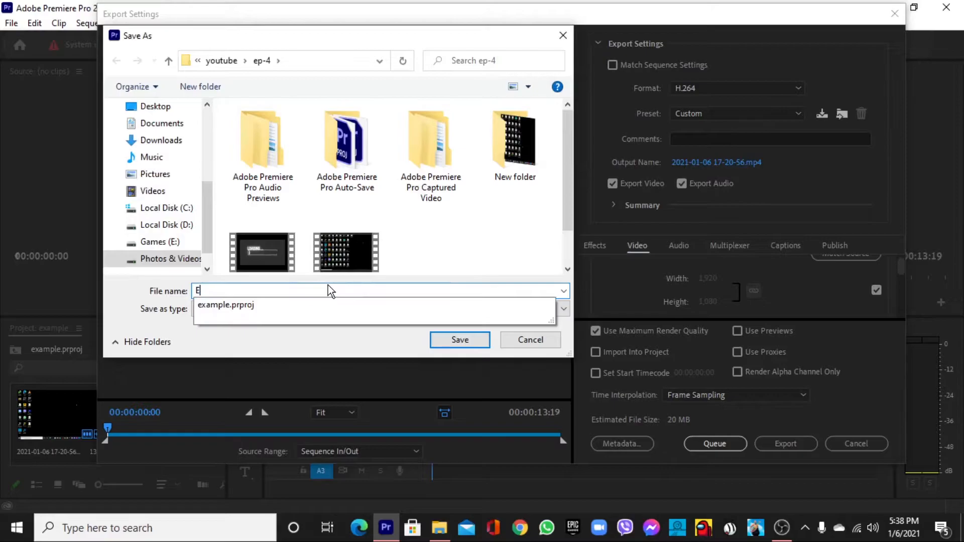
{"action": "type", "text": "XAMPLE"}
{"action": "key", "text": "Return"}
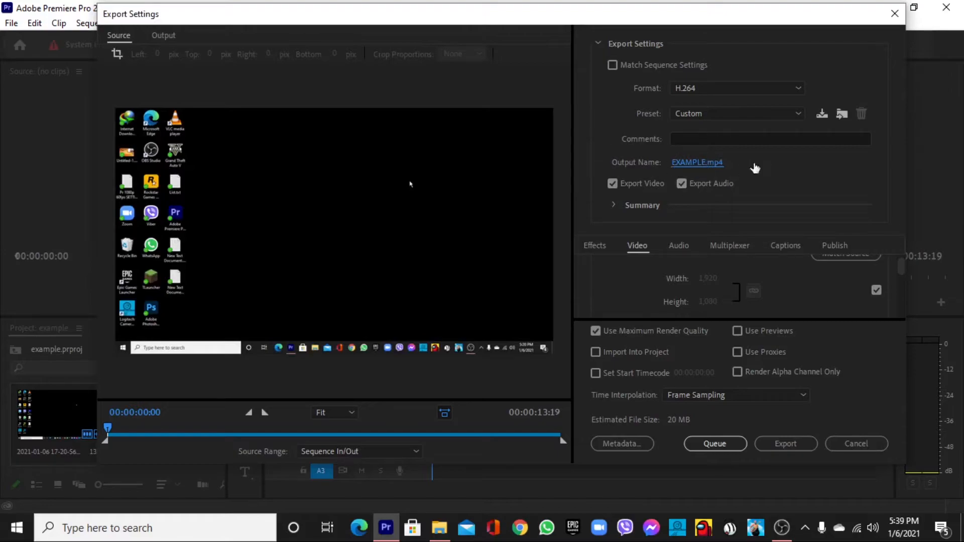
Rename the export's output file to VIDEO.
{"action": "left_click", "coordinate": [706, 162]}
{"action": "left_click", "coordinate": [563, 35]}
{"action": "left_click", "coordinate": [685, 160]}
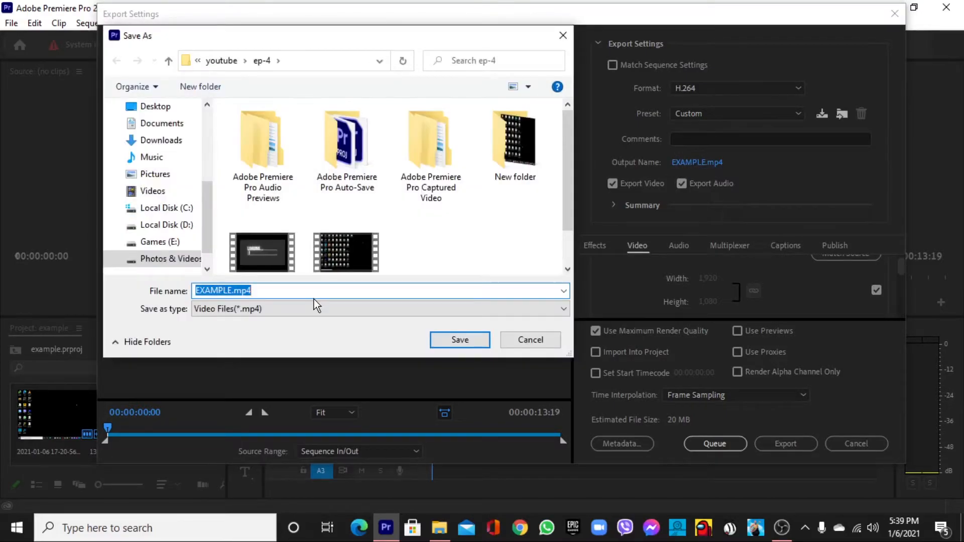
{"action": "type", "text": "VIDEO"}
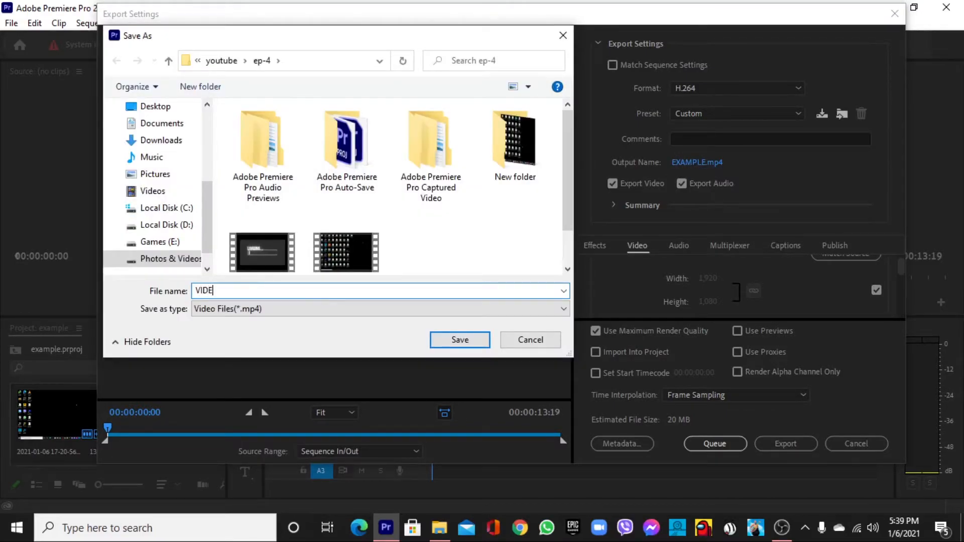
{"action": "key", "text": "Return"}
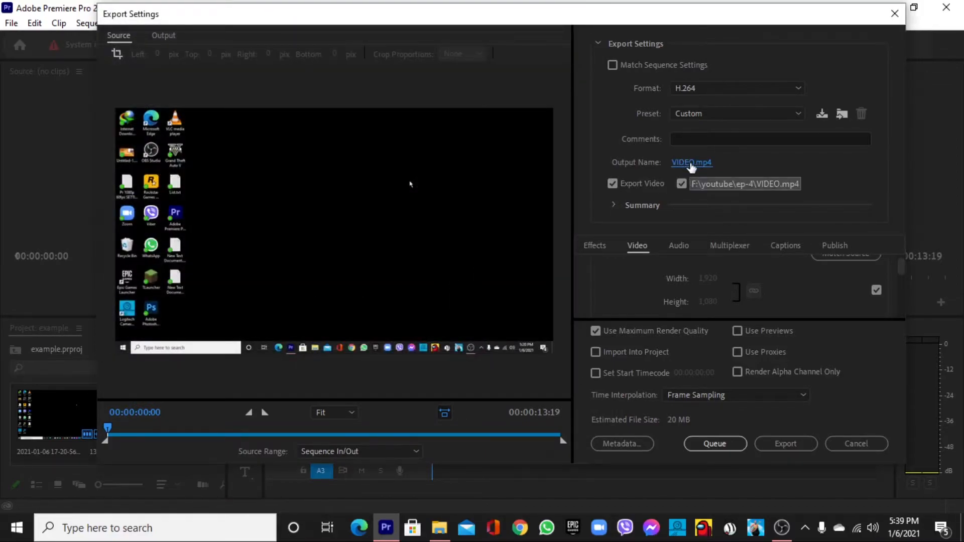
Change the export's output file name to EXAMPLE.
{"action": "left_click", "coordinate": [692, 164]}
{"action": "type", "text": "EXAMPLE"}
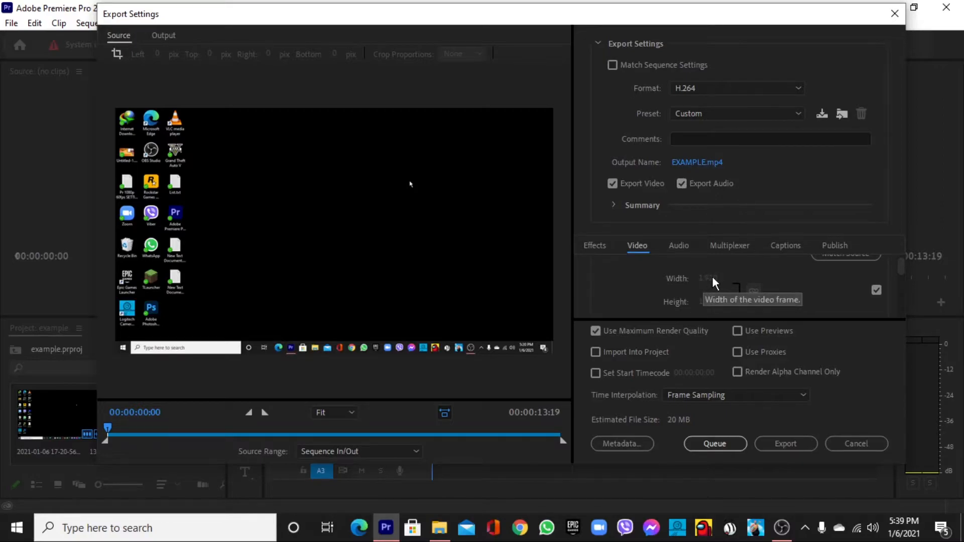
Match the export's frame rate to the source in the basic video settings.
{"action": "scroll", "coordinate": [668, 312], "scroll_direction": "down", "scroll_amount": 1}
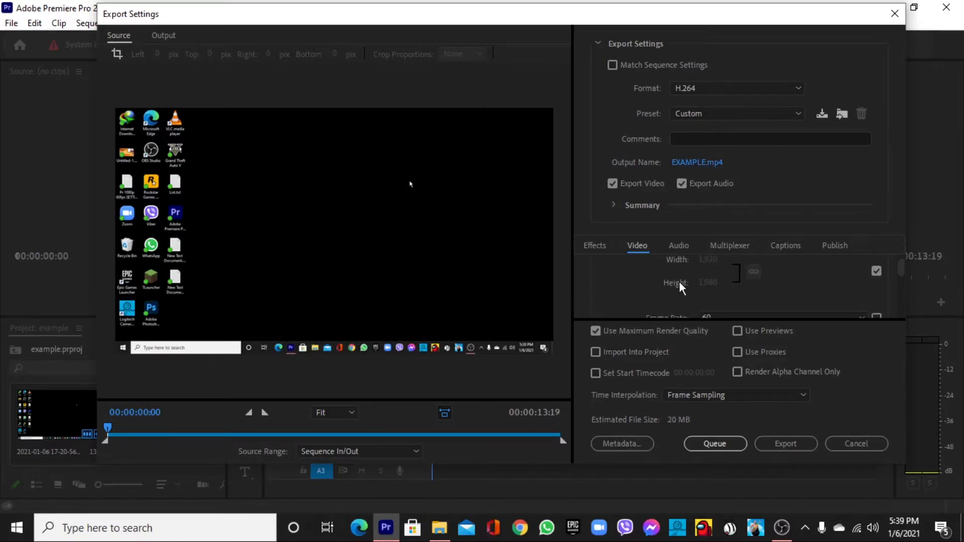
{"action": "scroll", "coordinate": [716, 290], "scroll_direction": "down", "scroll_amount": 1}
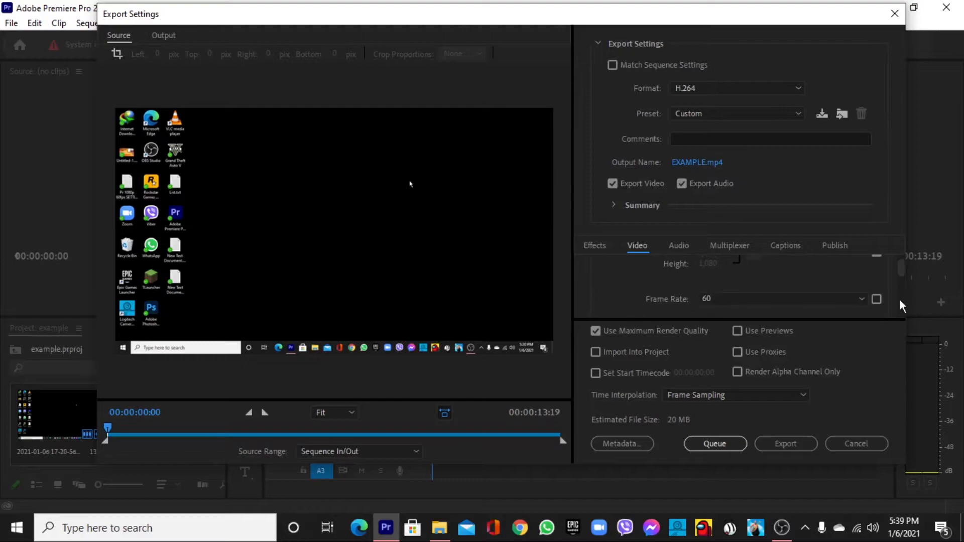
{"action": "left_click", "coordinate": [877, 299]}
{"action": "scroll", "coordinate": [773, 308], "scroll_direction": "down", "scroll_amount": 1}
{"action": "scroll", "coordinate": [743, 287], "scroll_direction": "up", "scroll_amount": 2}
{"action": "scroll", "coordinate": [753, 287], "scroll_direction": "up", "scroll_amount": 1}
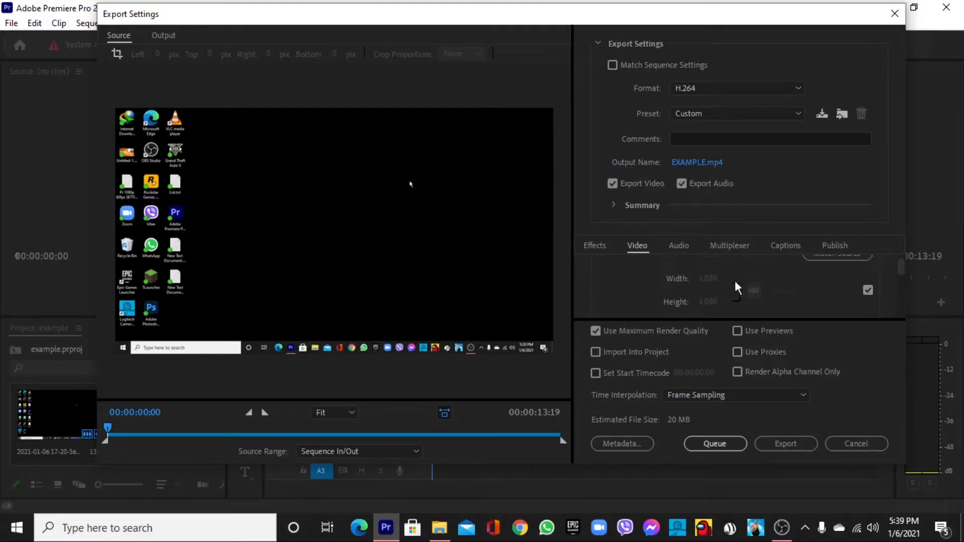
Try to edit the frame width with source matching off, and match the frame size to the source again.
{"action": "left_click", "coordinate": [868, 290]}
{"action": "left_click_drag", "start_coordinate": [717, 276], "coordinate": [719, 279]}
{"action": "double_click", "coordinate": [714, 277]}
{"action": "left_click", "coordinate": [867, 288]}
{"action": "left_click", "coordinate": [867, 290]}
Turn off source matching for the frame rate and set it to 60.
{"action": "scroll", "coordinate": [814, 297], "scroll_direction": "down", "scroll_amount": 2}
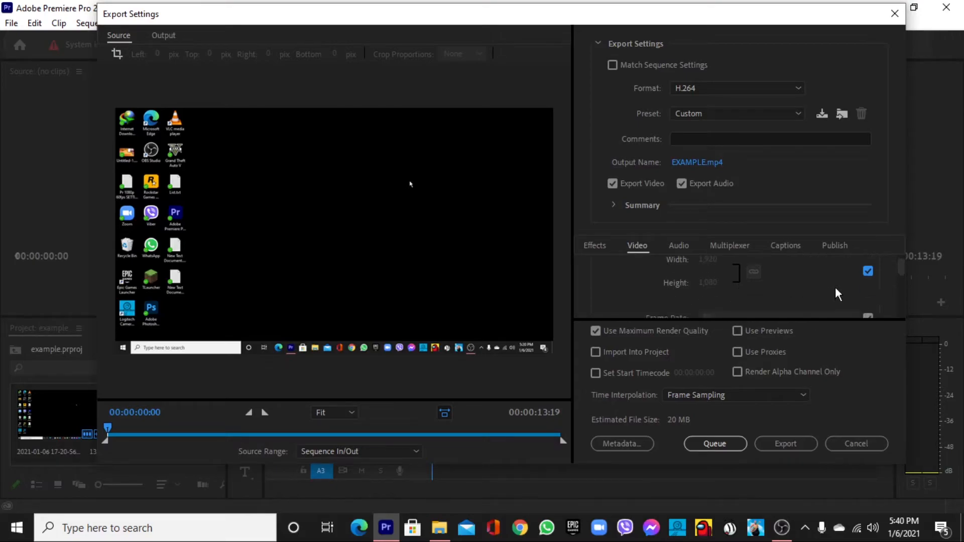
{"action": "left_click", "coordinate": [868, 299]}
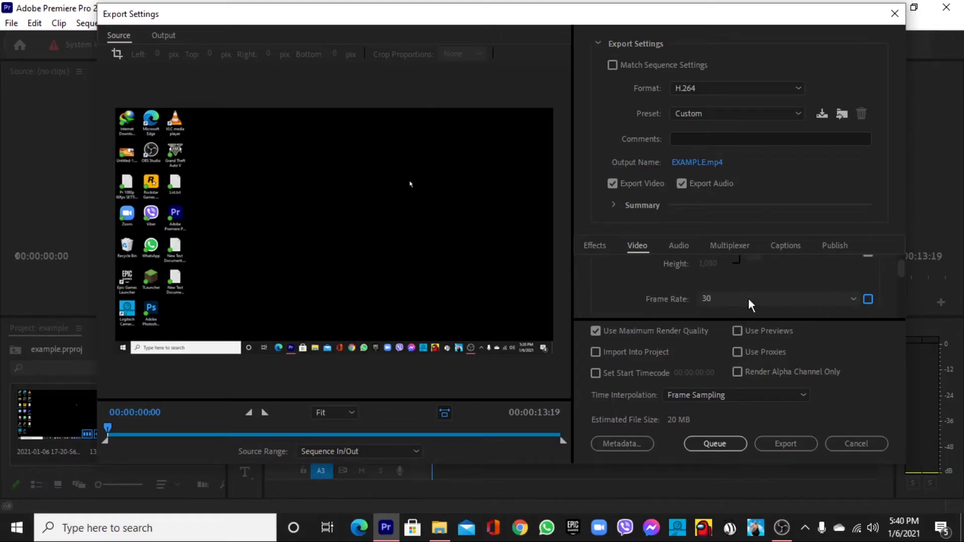
{"action": "left_click", "coordinate": [748, 298]}
{"action": "left_click", "coordinate": [738, 298]}
{"action": "left_click", "coordinate": [737, 297]}
{"action": "left_click", "coordinate": [734, 285]}
{"action": "scroll", "coordinate": [640, 290], "scroll_direction": "down", "scroll_amount": 2}
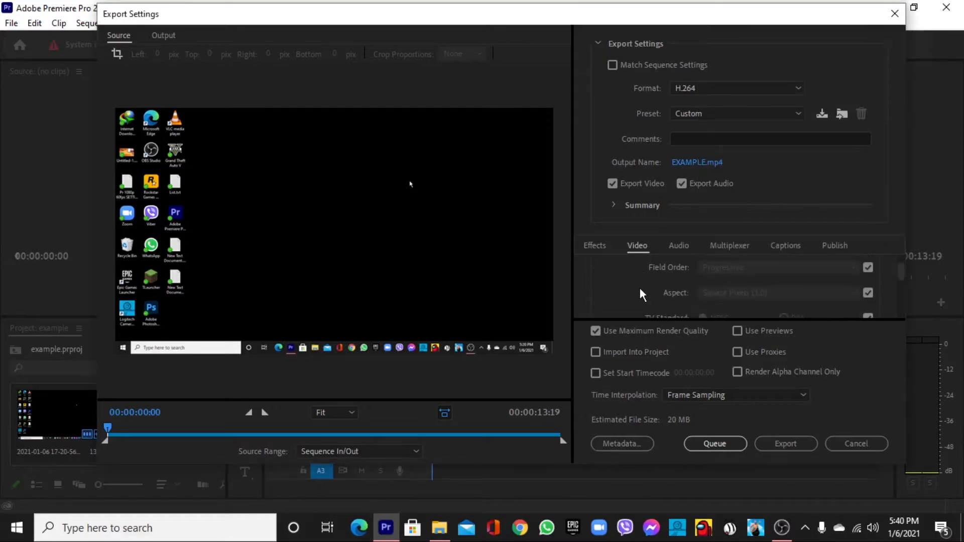
{"action": "scroll", "coordinate": [738, 299], "scroll_direction": "up", "scroll_amount": 1}
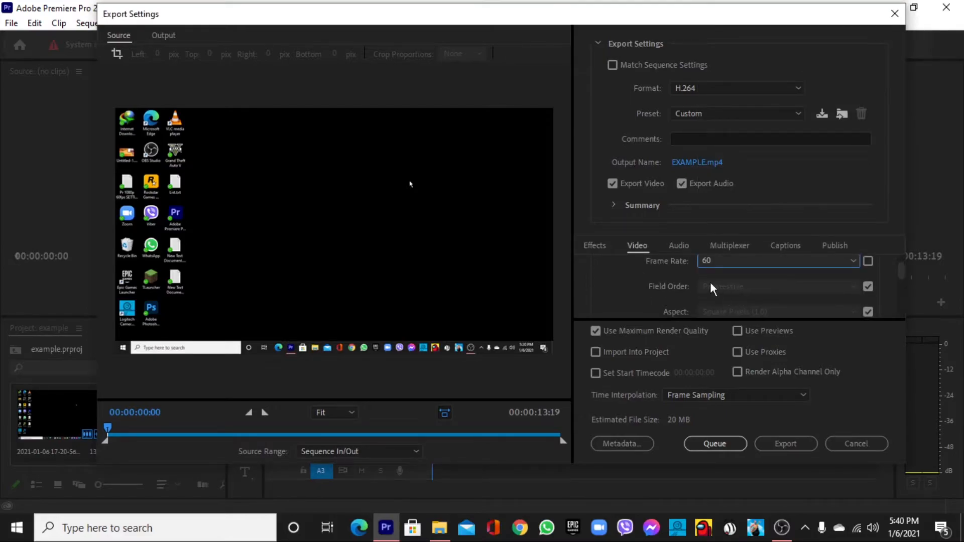
{"action": "scroll", "coordinate": [785, 292], "scroll_direction": "down", "scroll_amount": 1}
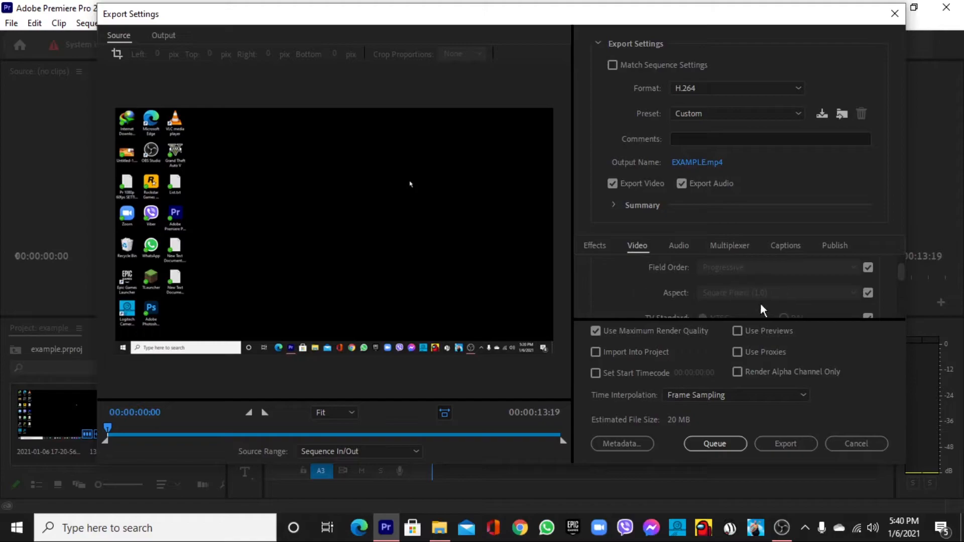
Turn off source matching for the encoding profile in the video settings and set the profile to High.
{"action": "scroll", "coordinate": [653, 279], "scroll_direction": "down", "scroll_amount": 1}
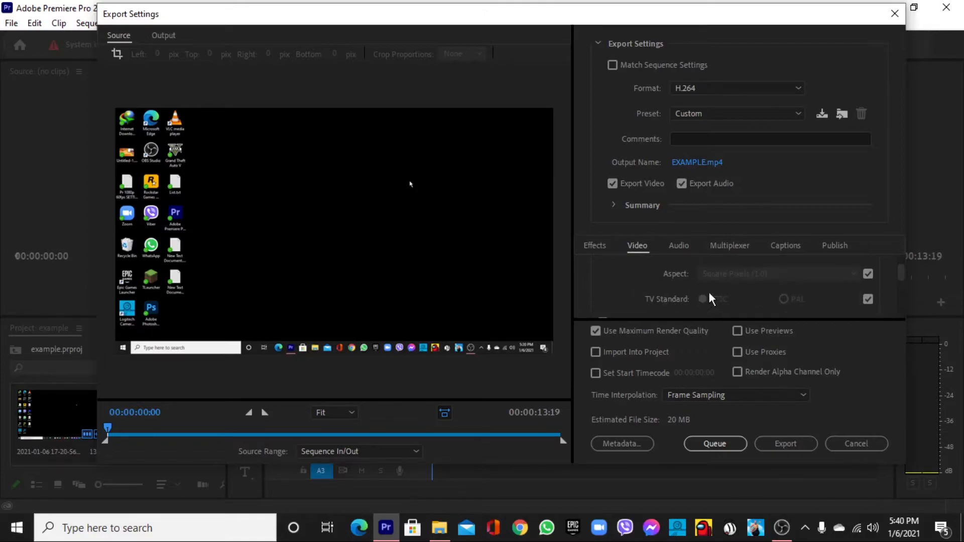
{"action": "scroll", "coordinate": [634, 283], "scroll_direction": "down", "scroll_amount": 2}
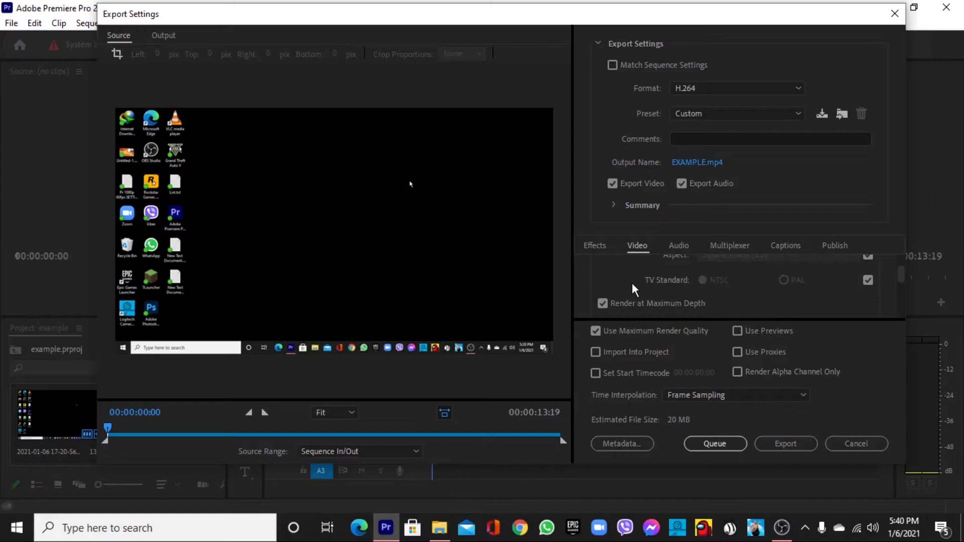
{"action": "scroll", "coordinate": [625, 294], "scroll_direction": "up", "scroll_amount": 1}
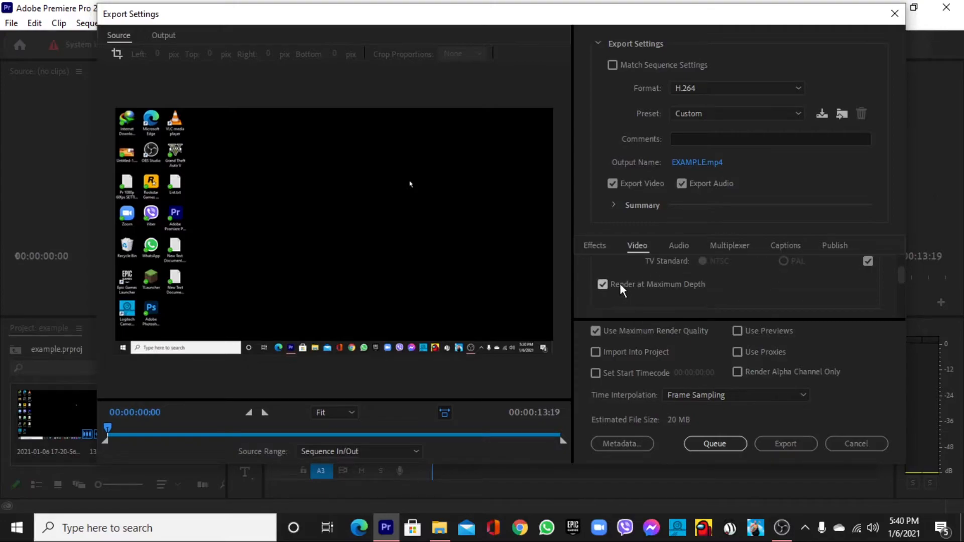
{"action": "scroll", "coordinate": [630, 293], "scroll_direction": "down", "scroll_amount": 3}
{"action": "scroll", "coordinate": [628, 284], "scroll_direction": "up", "scroll_amount": 1}
{"action": "scroll", "coordinate": [705, 298], "scroll_direction": "down", "scroll_amount": 1}
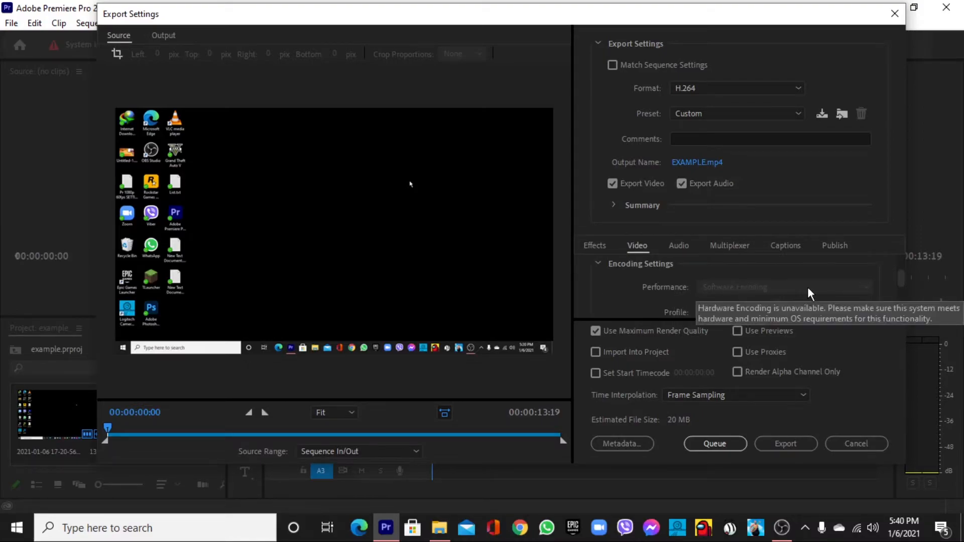
{"action": "scroll", "coordinate": [812, 294], "scroll_direction": "down", "scroll_amount": 1}
{"action": "left_click", "coordinate": [867, 294]}
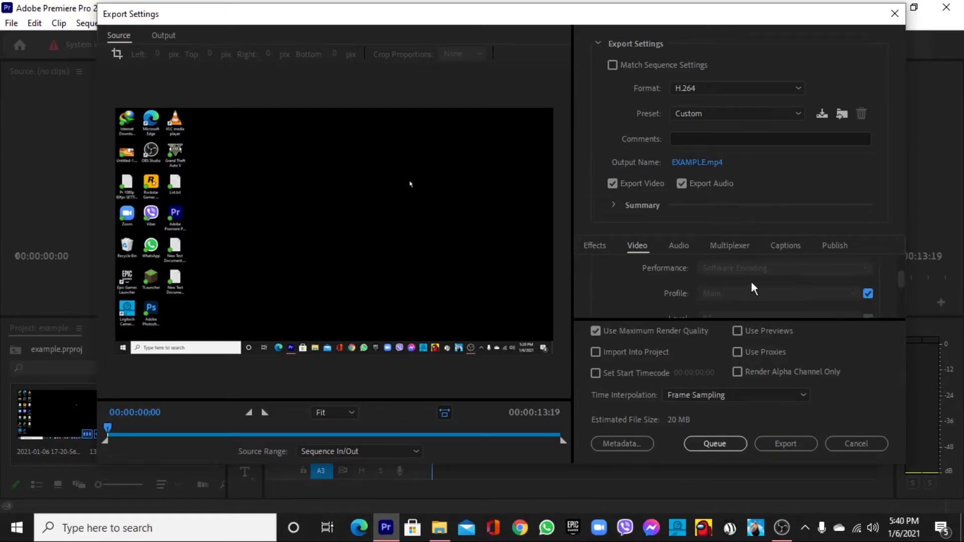
{"action": "left_click", "coordinate": [865, 293]}
{"action": "left_click", "coordinate": [717, 294]}
{"action": "left_click", "coordinate": [727, 340]}
Turn off source matching for the encoding level and set the level to 4.2.
{"action": "scroll", "coordinate": [685, 295], "scroll_direction": "down", "scroll_amount": 2}
{"action": "left_click", "coordinate": [867, 283]}
{"action": "left_click", "coordinate": [734, 279]}
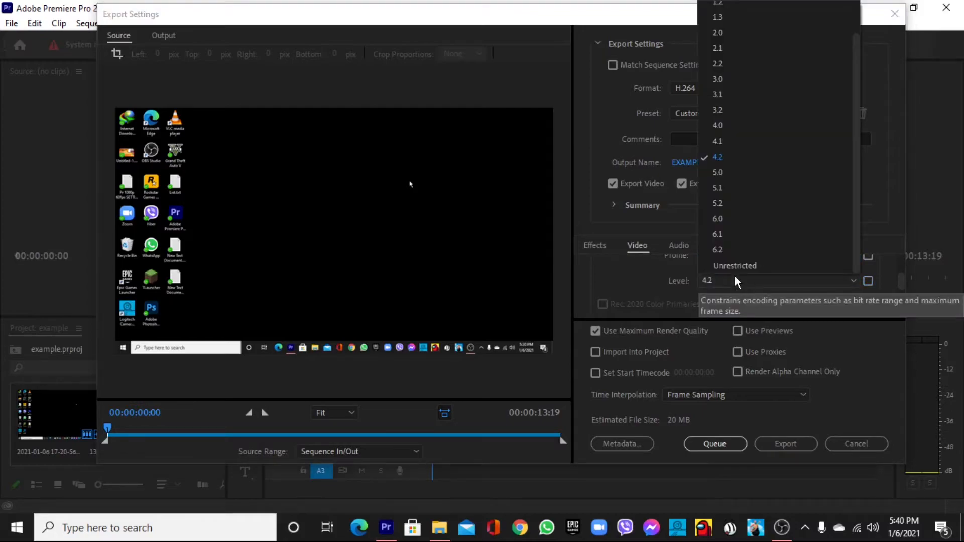
{"action": "left_click", "coordinate": [723, 158]}
{"action": "left_click", "coordinate": [867, 281]}
{"action": "left_click", "coordinate": [867, 281]}
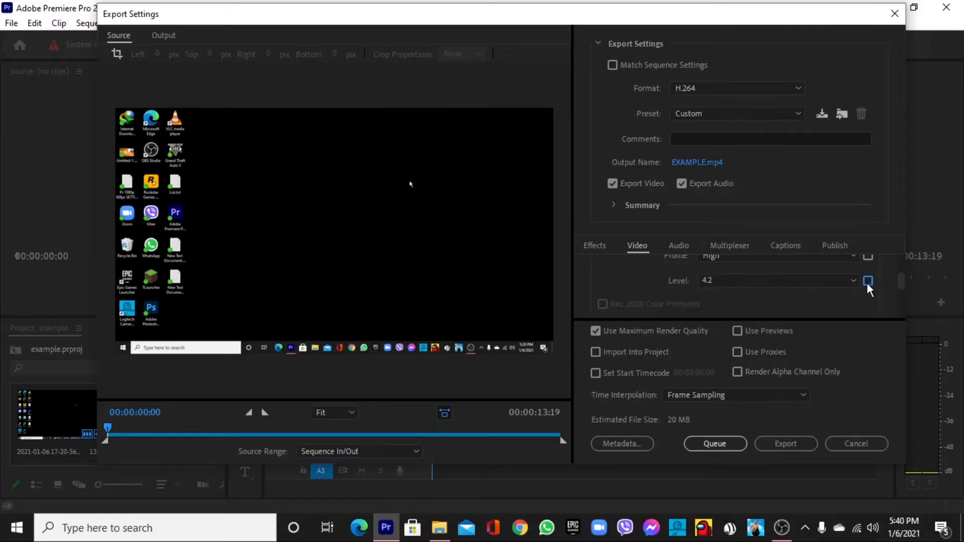
{"action": "left_click", "coordinate": [793, 284]}
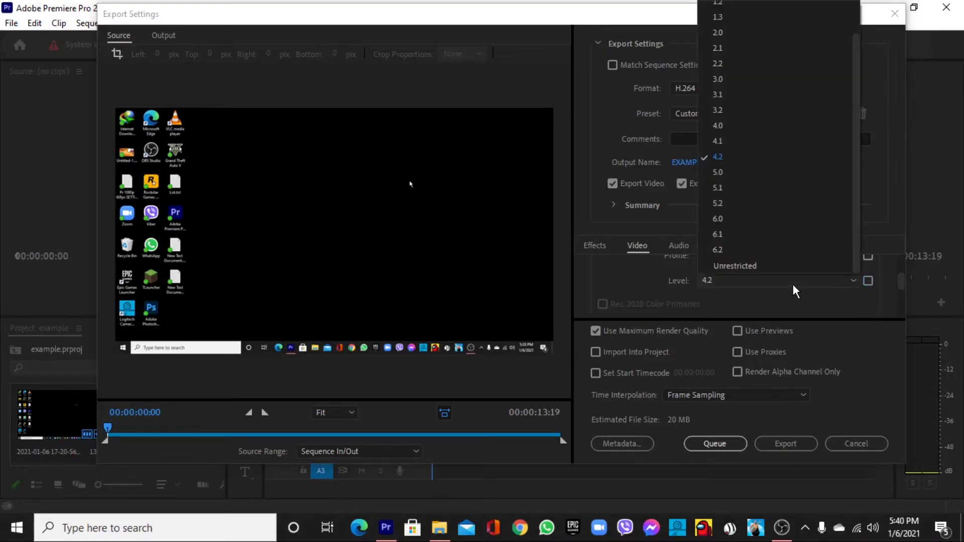
{"action": "left_click", "coordinate": [770, 157]}
Try CBR as the video bitrate encoding and switch it back to VBR, 2 pass.
{"action": "scroll", "coordinate": [628, 282], "scroll_direction": "down", "scroll_amount": 5}
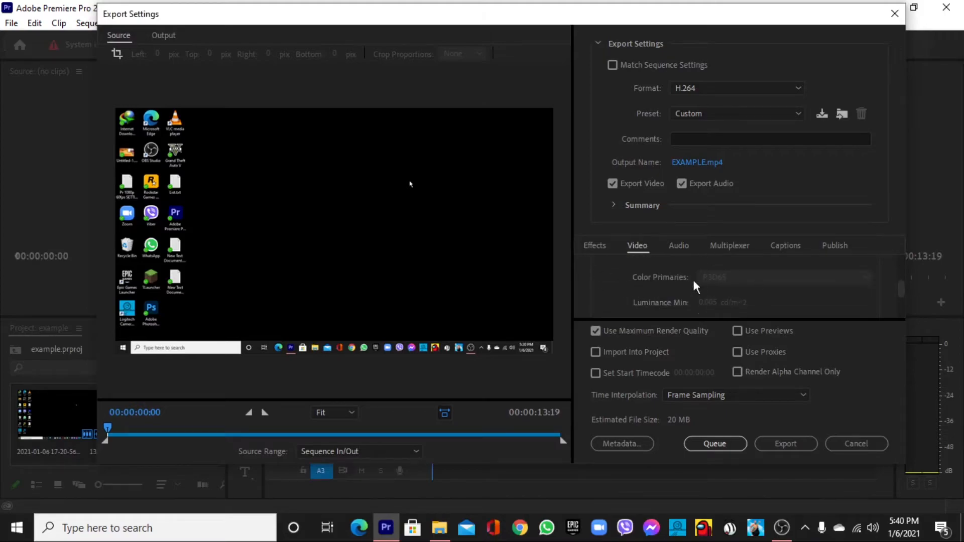
{"action": "scroll", "coordinate": [717, 291], "scroll_direction": "down", "scroll_amount": 3}
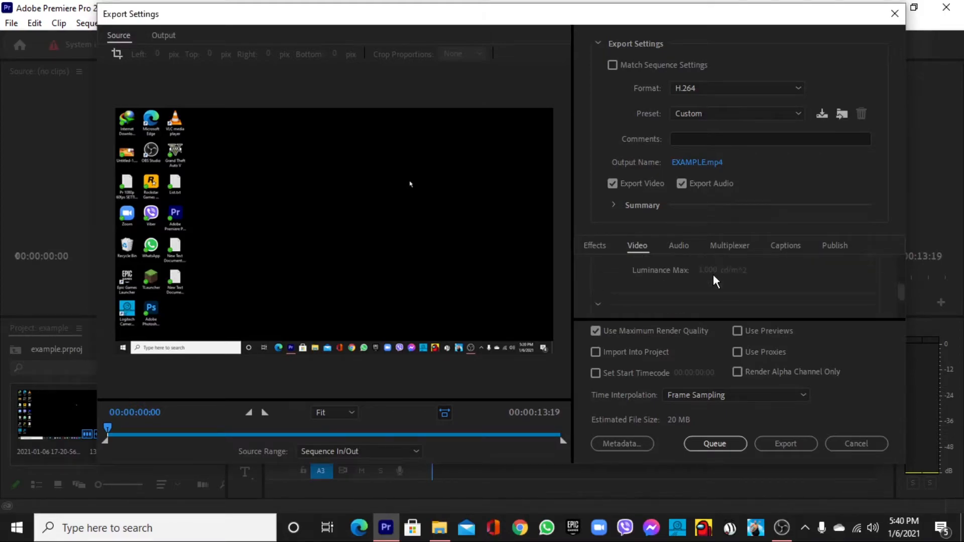
{"action": "scroll", "coordinate": [728, 301], "scroll_direction": "down", "scroll_amount": 3}
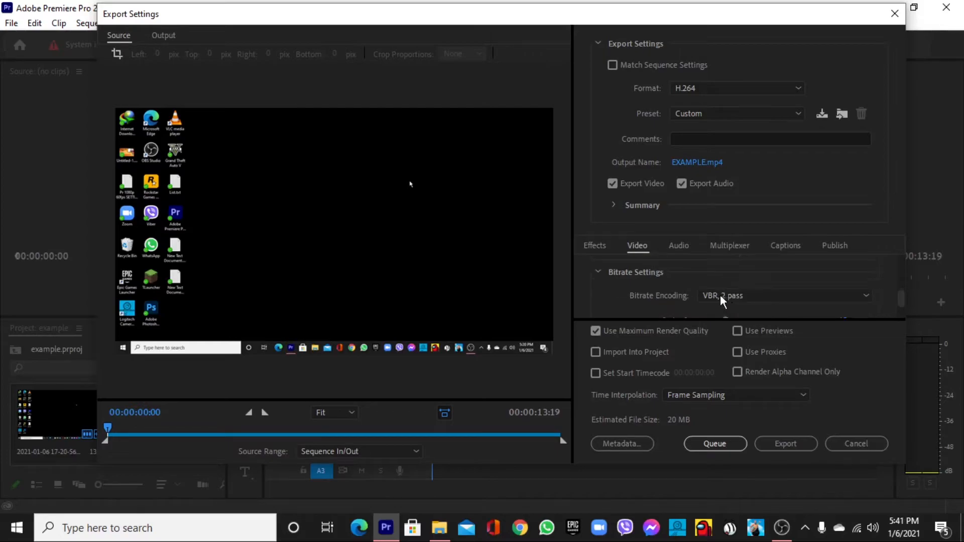
{"action": "left_click", "coordinate": [809, 279]}
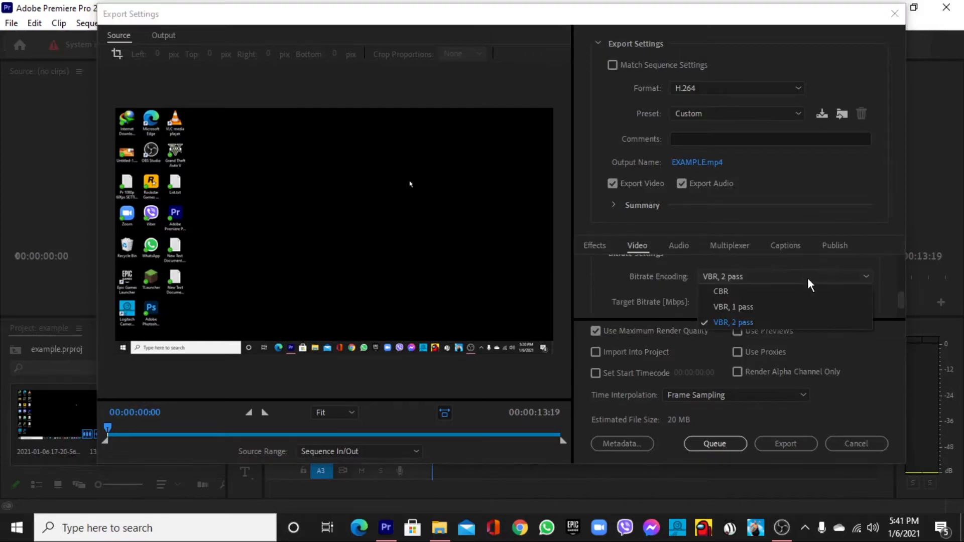
{"action": "left_click", "coordinate": [773, 287]}
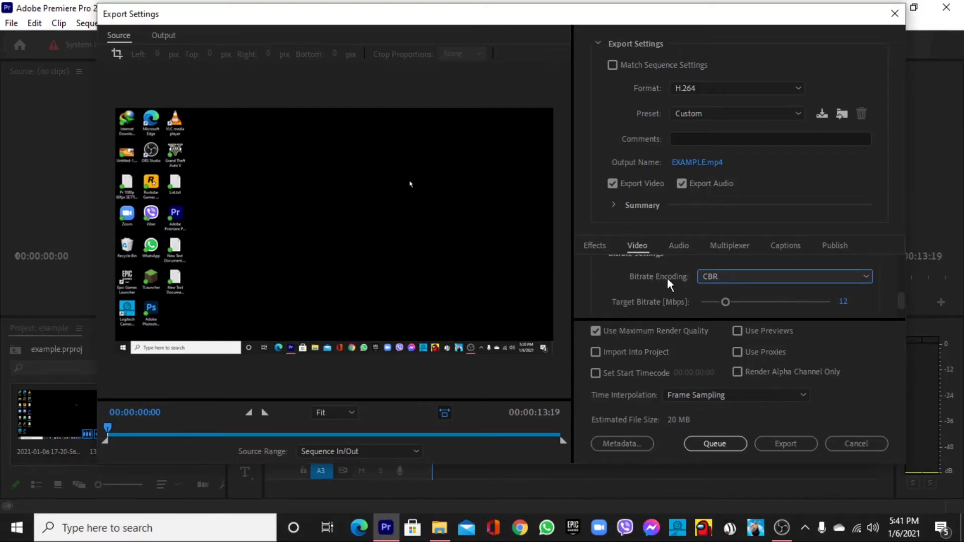
{"action": "left_click", "coordinate": [718, 276]}
{"action": "left_click", "coordinate": [725, 318]}
Check the target and maximum bitrate, the VR video option and the maximum render quality option.
{"action": "scroll", "coordinate": [619, 286], "scroll_direction": "down", "scroll_amount": 1}
{"action": "scroll", "coordinate": [668, 292], "scroll_direction": "down", "scroll_amount": 1}
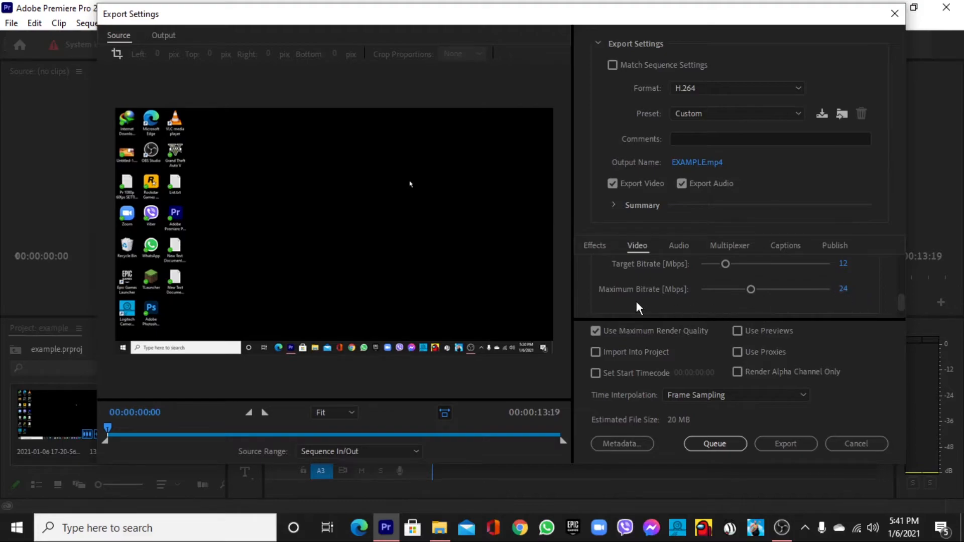
{"action": "mouse_move", "coordinate": [635, 289]}
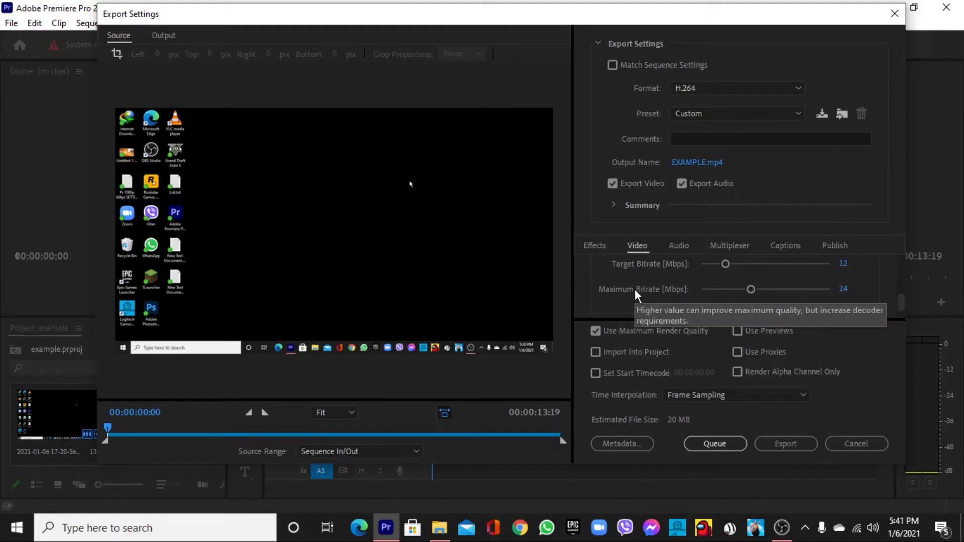
{"action": "scroll", "coordinate": [634, 291], "scroll_direction": "down", "scroll_amount": 3}
{"action": "scroll", "coordinate": [634, 296], "scroll_direction": "down", "scroll_amount": 1}
{"action": "scroll", "coordinate": [673, 287], "scroll_direction": "down", "scroll_amount": 1}
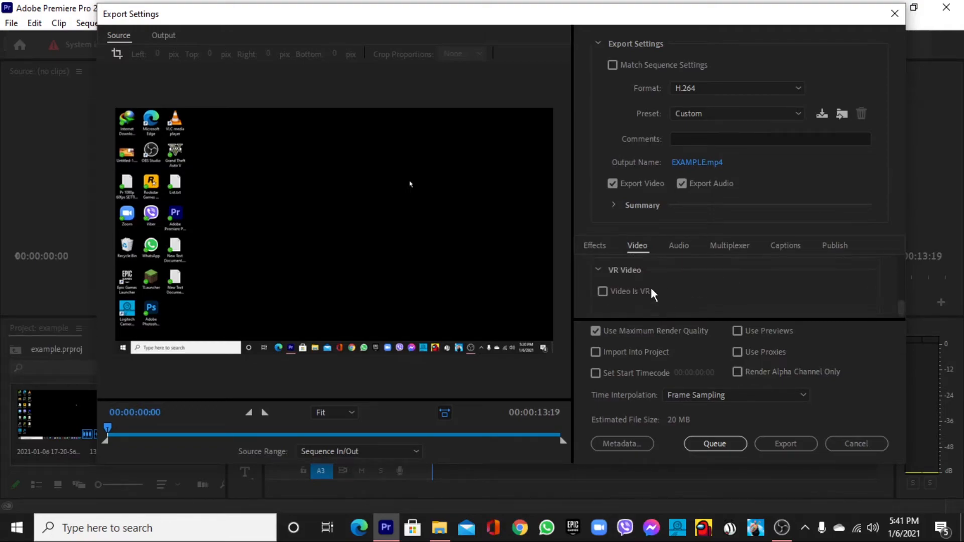
{"action": "left_click", "coordinate": [602, 331]}
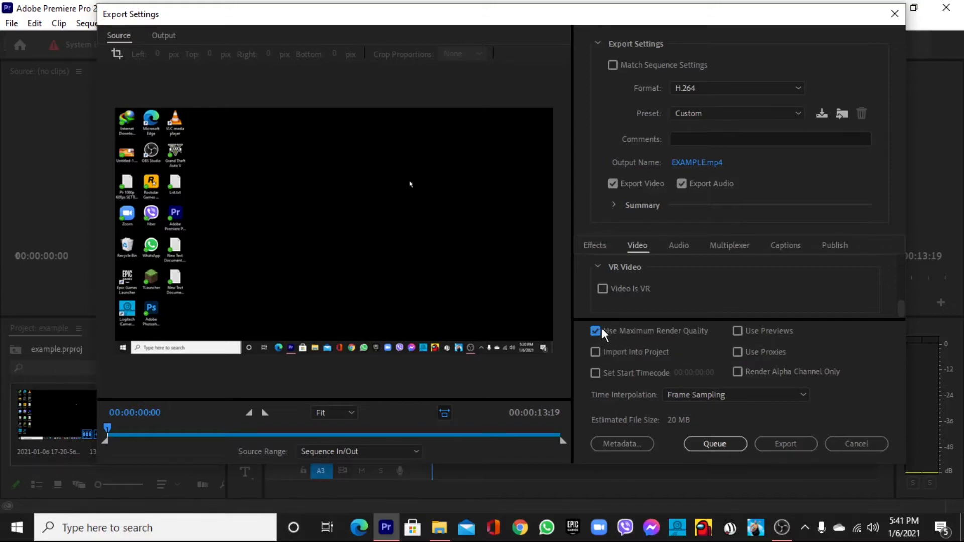
Set the export audio's sample rate to 48000 Hz and its channels to Stereo.
{"action": "left_click", "coordinate": [673, 248]}
{"action": "scroll", "coordinate": [642, 299], "scroll_direction": "down", "scroll_amount": 1}
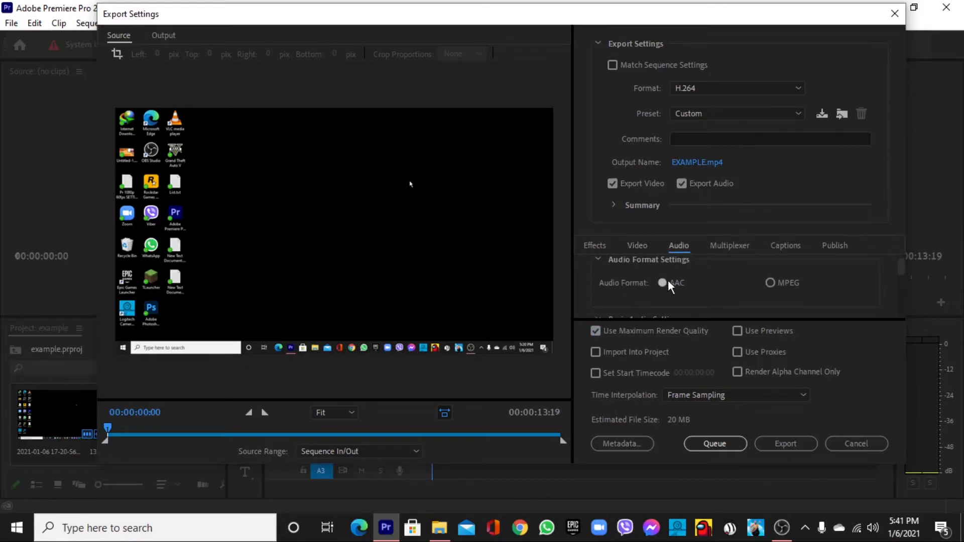
{"action": "scroll", "coordinate": [653, 288], "scroll_direction": "down", "scroll_amount": 3}
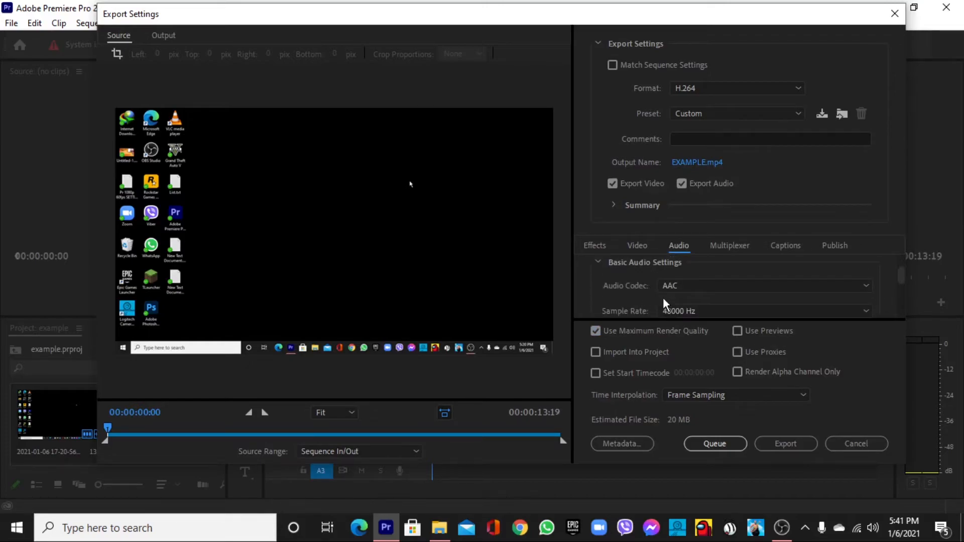
{"action": "scroll", "coordinate": [612, 304], "scroll_direction": "down", "scroll_amount": 1}
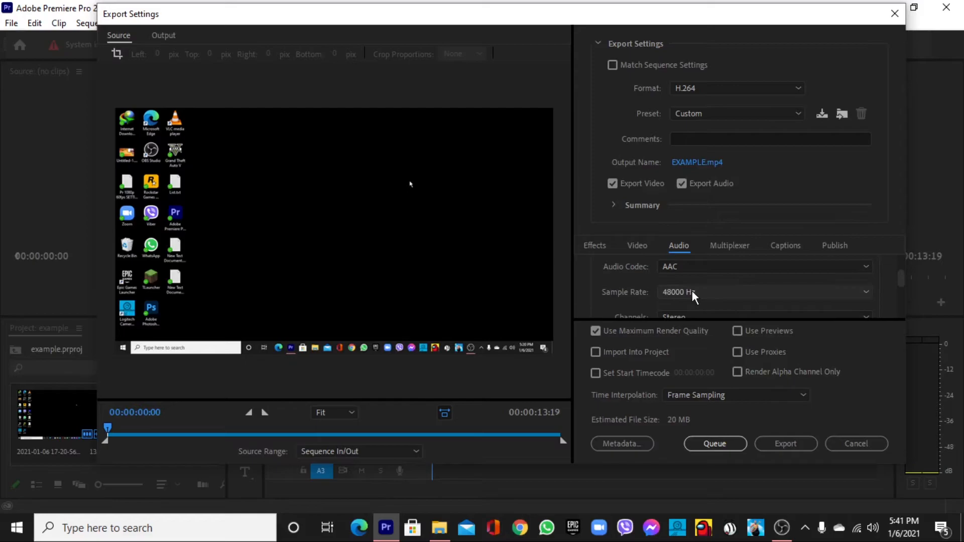
{"action": "left_click", "coordinate": [671, 292]}
{"action": "left_click", "coordinate": [691, 333]}
{"action": "scroll", "coordinate": [647, 296], "scroll_direction": "down", "scroll_amount": 1}
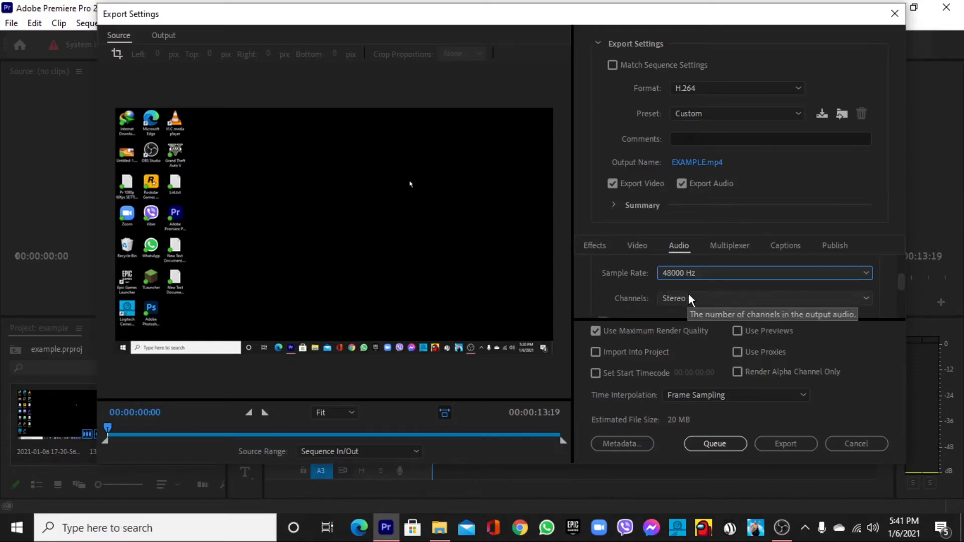
{"action": "scroll", "coordinate": [689, 295], "scroll_direction": "down", "scroll_amount": 1}
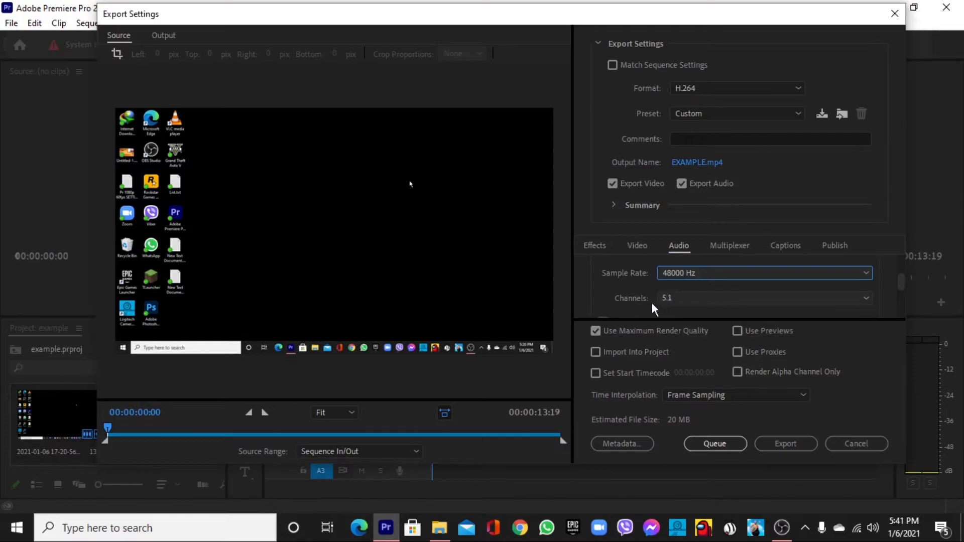
{"action": "left_click", "coordinate": [685, 296]}
{"action": "left_click", "coordinate": [685, 296]}
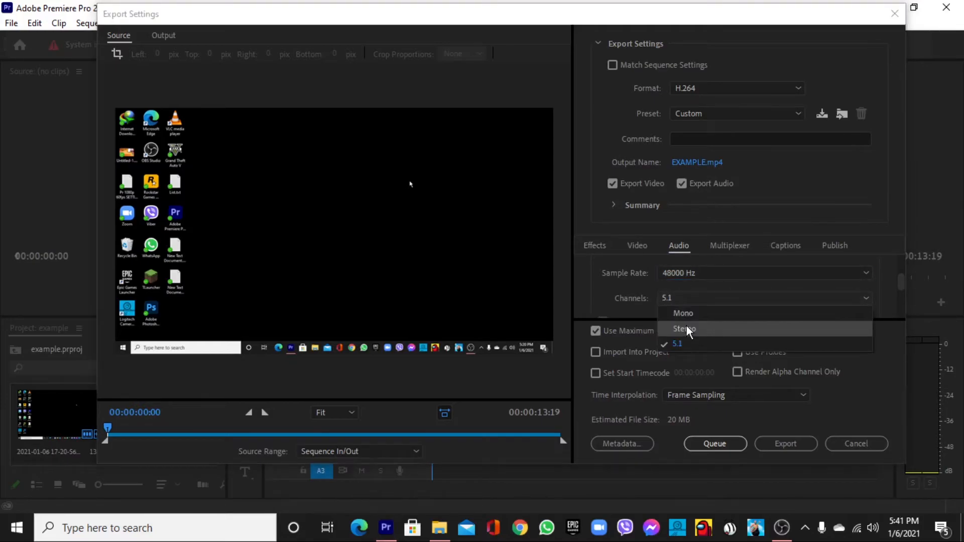
{"action": "left_click", "coordinate": [686, 326]}
Set the export's audio quality to High and its audio bitrate to 320 kbps.
{"action": "scroll", "coordinate": [621, 293], "scroll_direction": "down", "scroll_amount": 2}
{"action": "scroll", "coordinate": [622, 297], "scroll_direction": "down", "scroll_amount": 1}
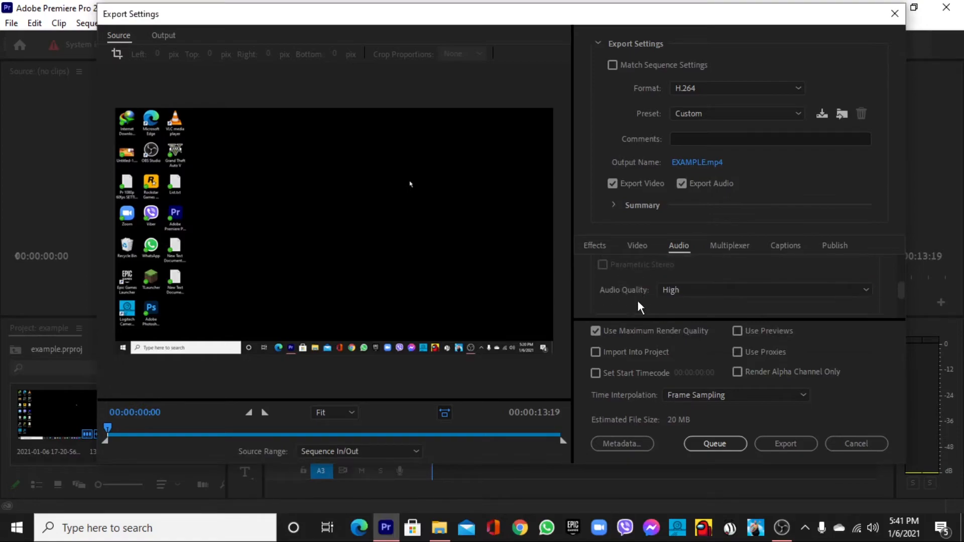
{"action": "left_click", "coordinate": [700, 295]}
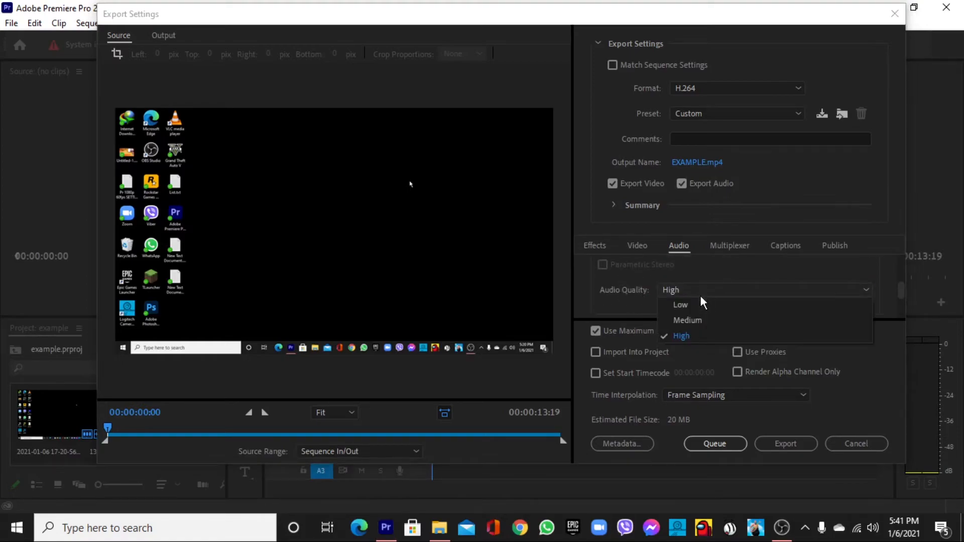
{"action": "left_click", "coordinate": [692, 333]}
{"action": "scroll", "coordinate": [632, 299], "scroll_direction": "down", "scroll_amount": 3}
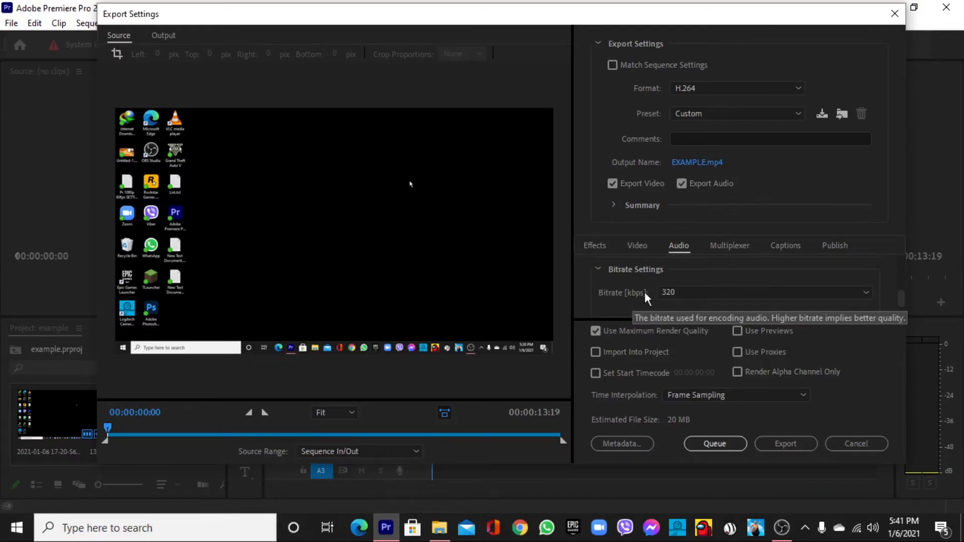
{"action": "left_click", "coordinate": [680, 291]}
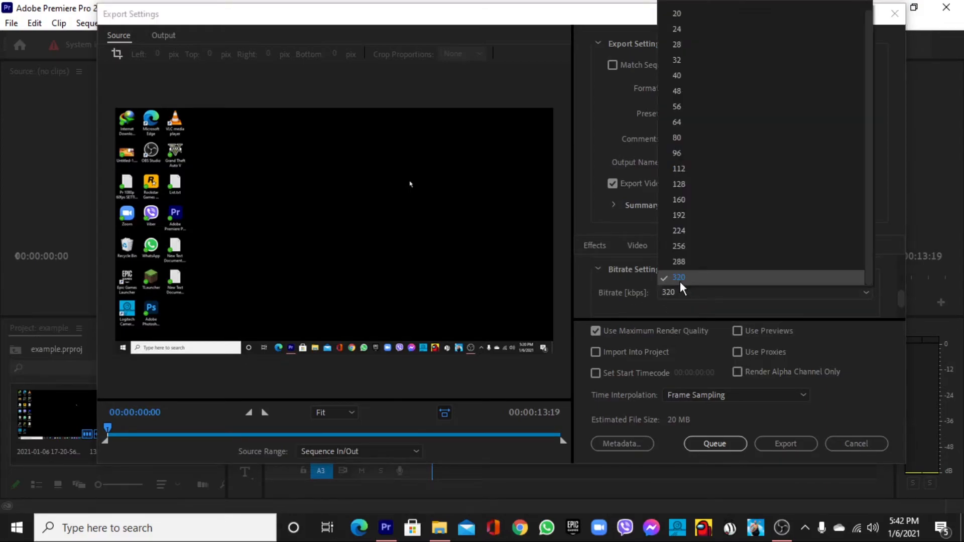
{"action": "left_click", "coordinate": [680, 282]}
{"action": "scroll", "coordinate": [600, 296], "scroll_direction": "down", "scroll_amount": 3}
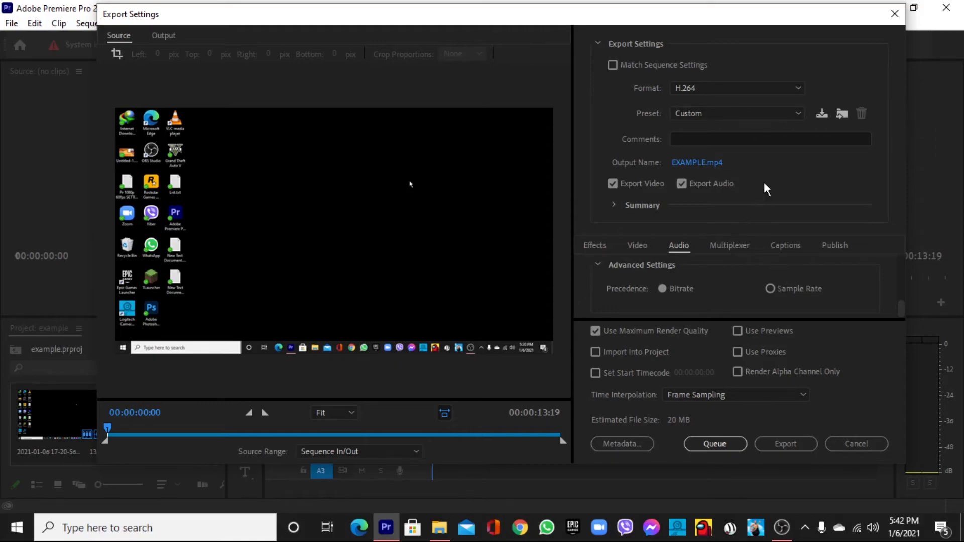
Start saving the export settings as a preset named example, and cancel the naming.
{"action": "left_click", "coordinate": [819, 116]}
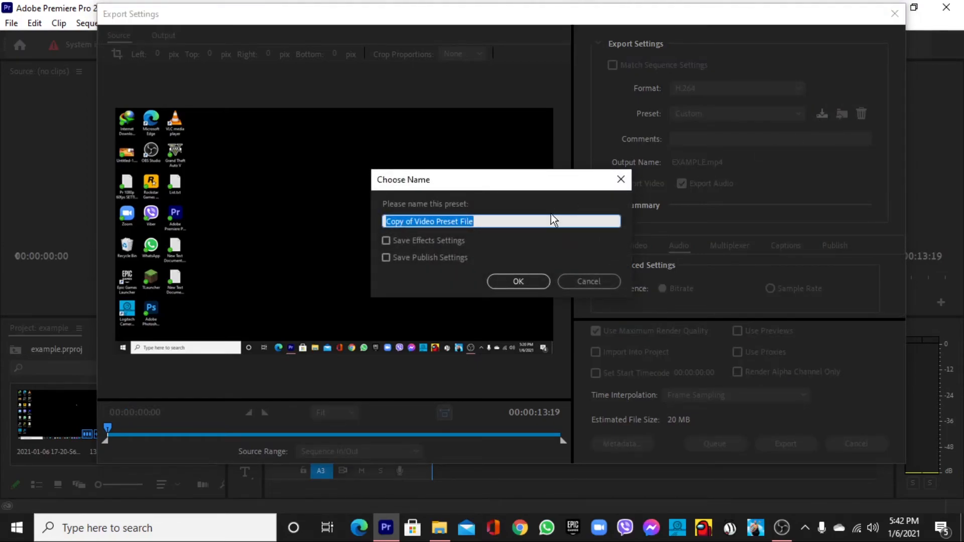
{"action": "type", "text": "examploe"}
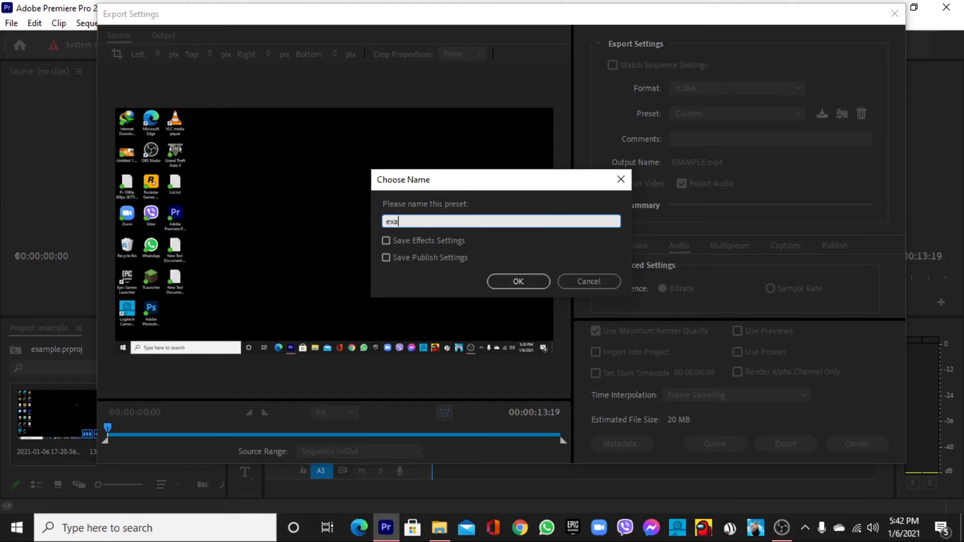
{"action": "key", "text": "BackSpace"}
{"action": "type", "text": "e"}
{"action": "left_click", "coordinate": [598, 275]}
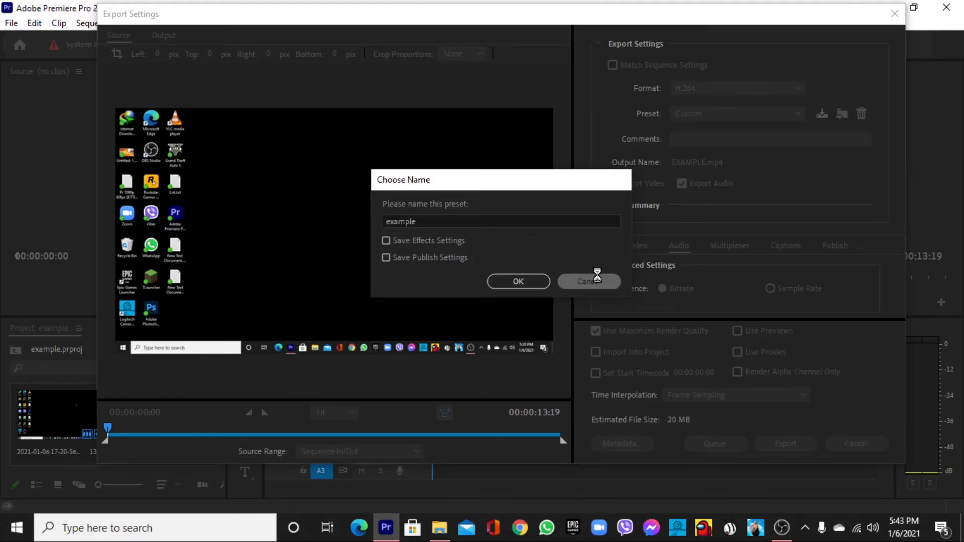
Apply the YOUTUBE VIDEO SETTINGS preset to the export and display its basic video settings.
{"action": "left_click", "coordinate": [775, 114]}
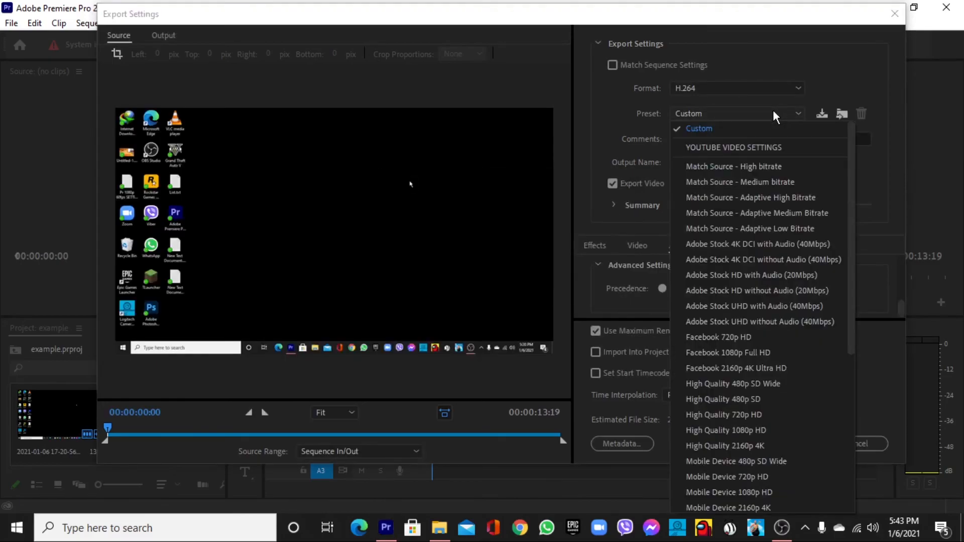
{"action": "left_click", "coordinate": [777, 147]}
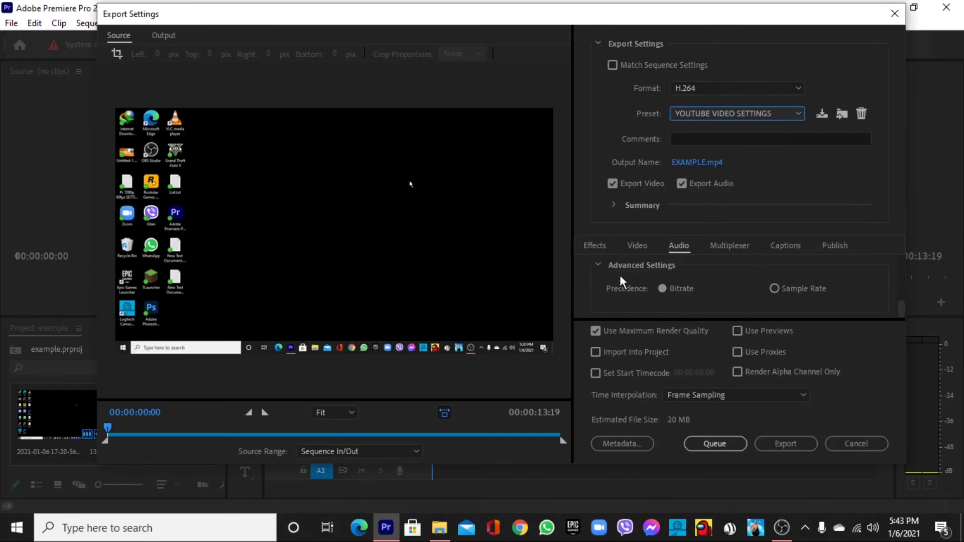
{"action": "left_click", "coordinate": [637, 246]}
{"action": "scroll", "coordinate": [655, 286], "scroll_direction": "down", "scroll_amount": 1}
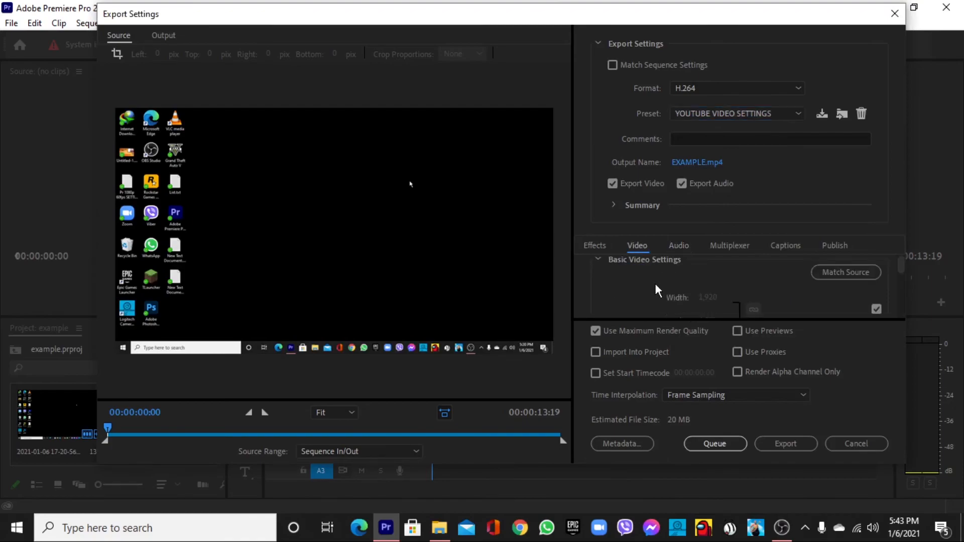
{"action": "scroll", "coordinate": [656, 285], "scroll_direction": "up", "scroll_amount": 1}
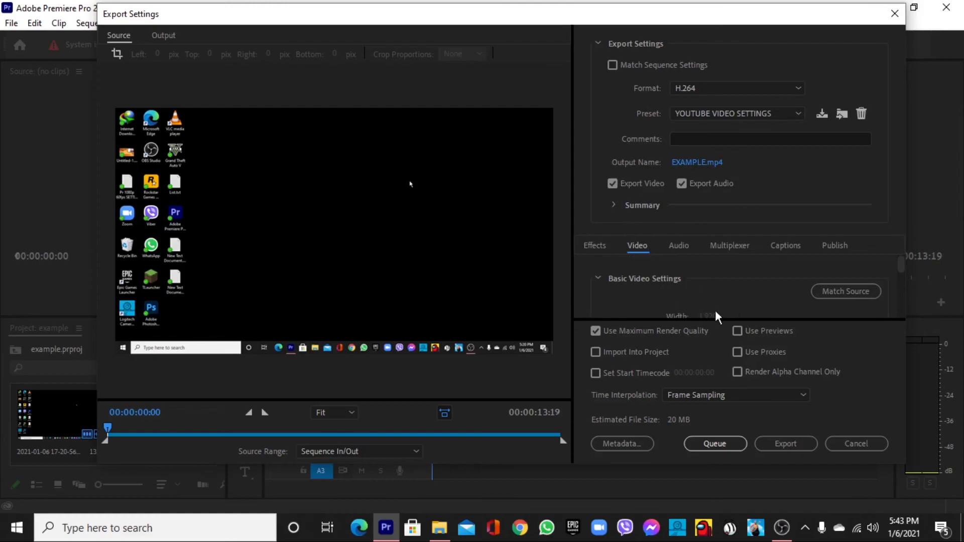